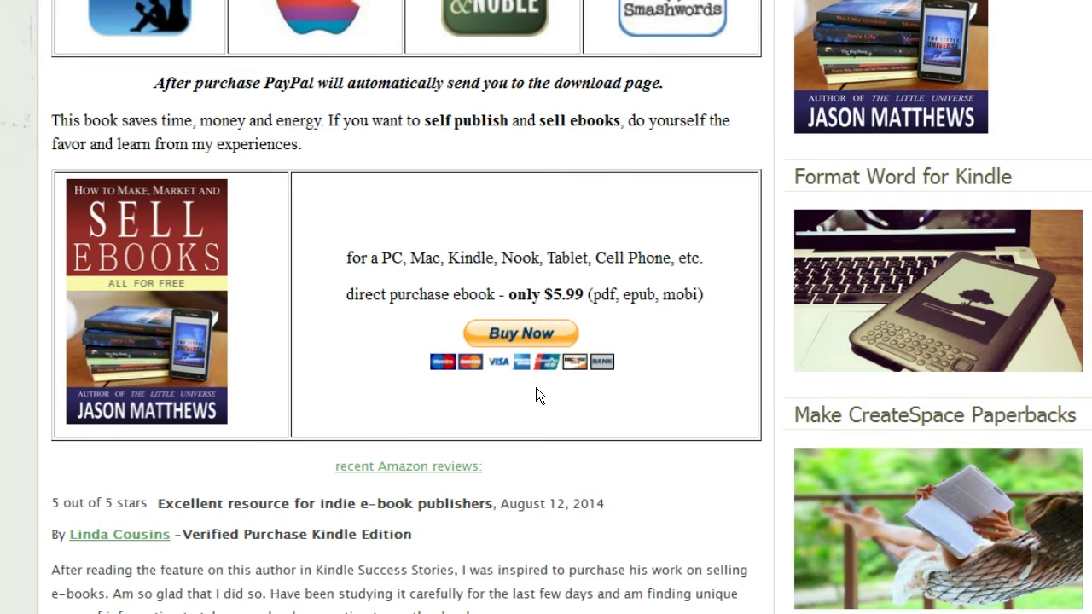
# - Buy the ebook for $5.99 with the blog post's PayPal Buy Now button
pyautogui.click(521, 335)
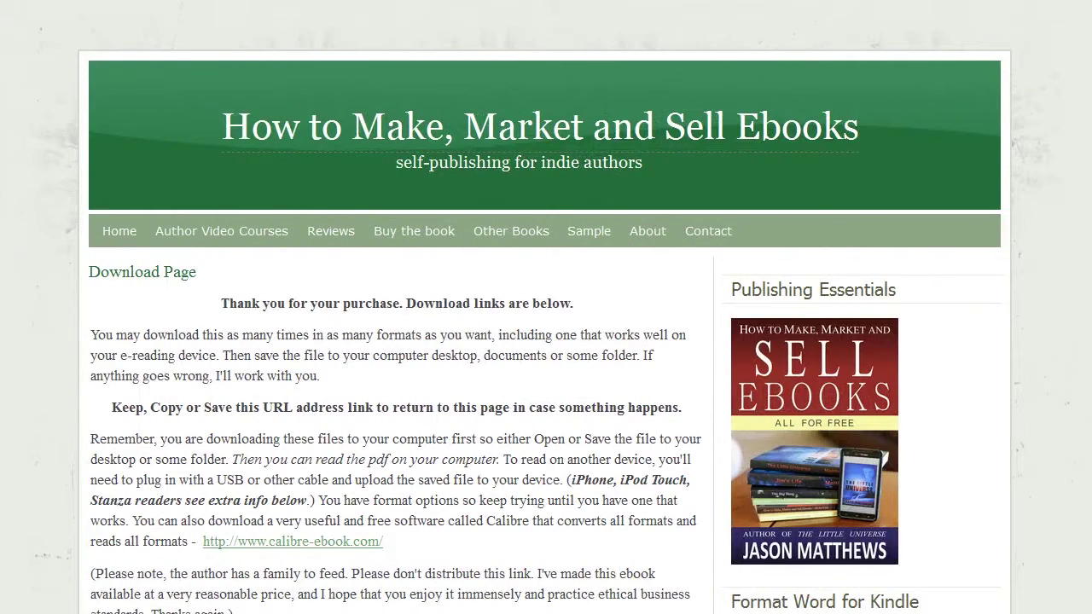
# - Open the ebook's .pdf link on the Download Page and scroll through its opening pages
pyautogui.scroll(-3, 626, 350)
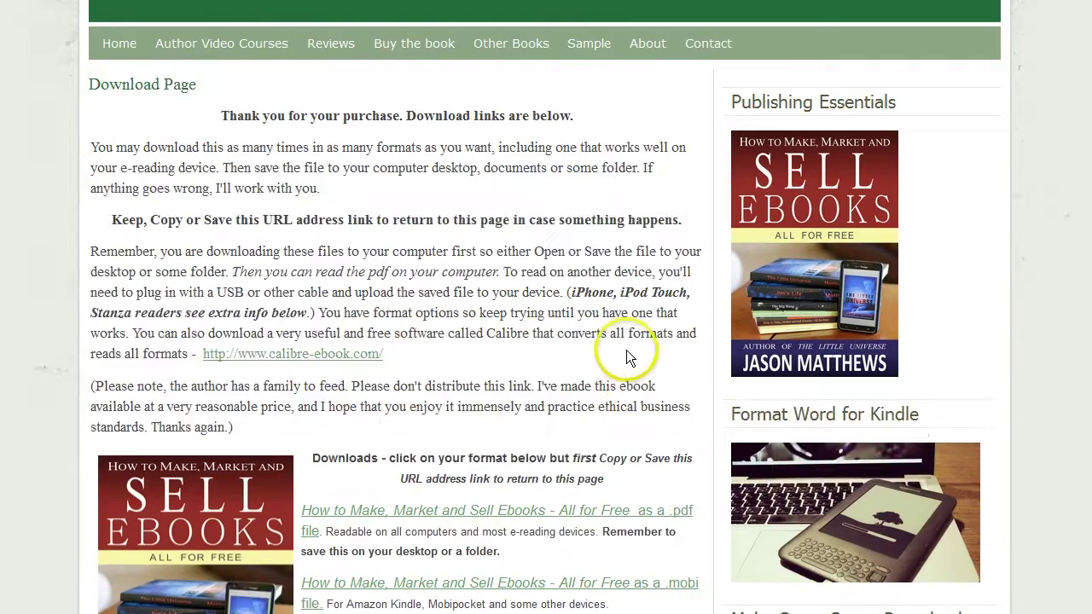
pyautogui.scroll(-3, 620, 321)
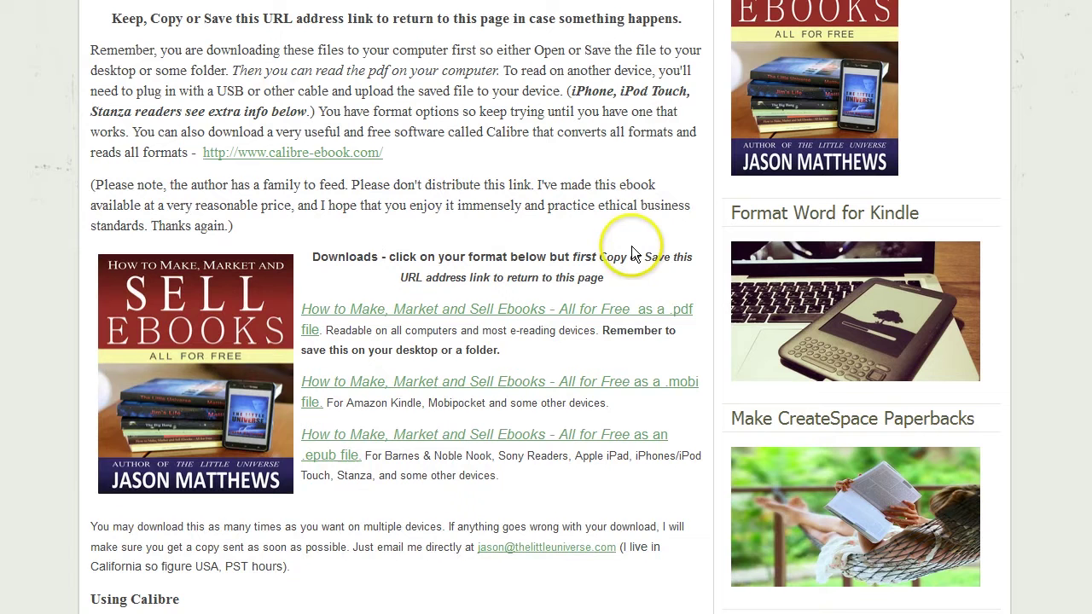
pyautogui.scroll(-1, 633, 240)
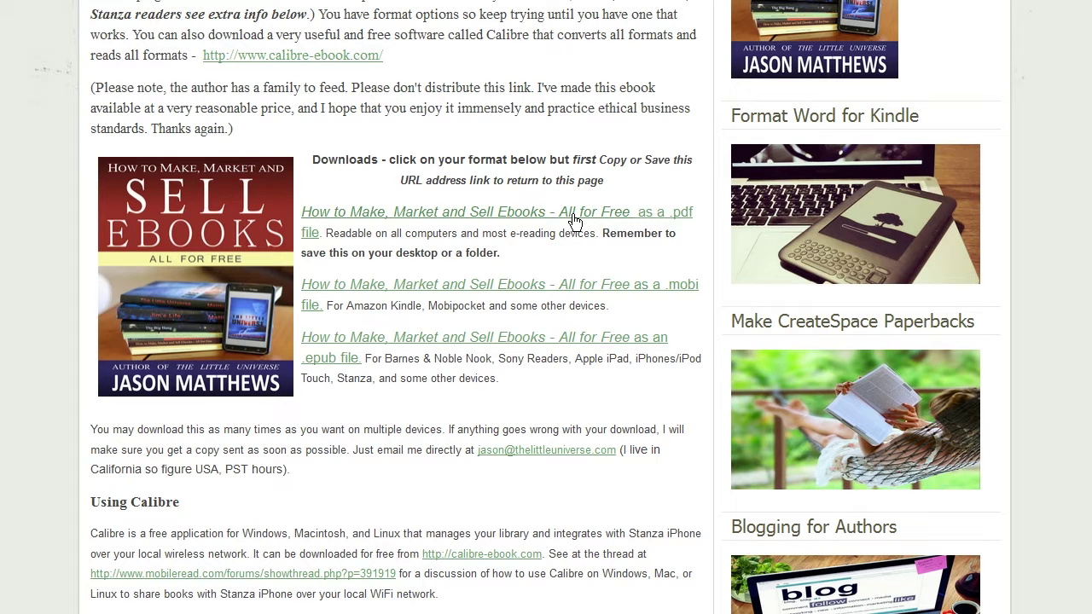
pyautogui.click(573, 220)
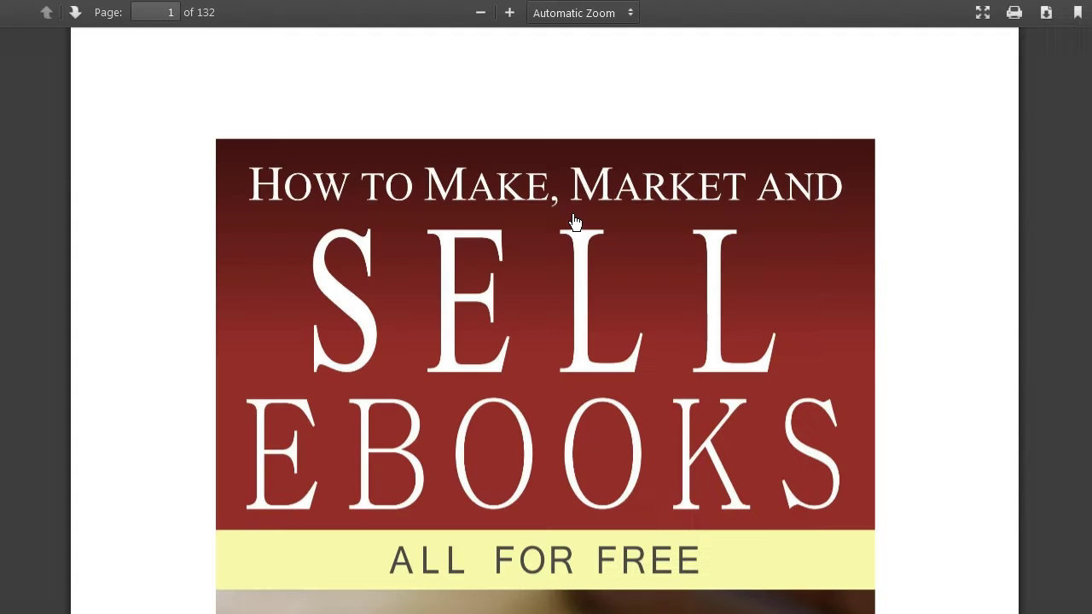
pyautogui.scroll(-6, 916, 209)
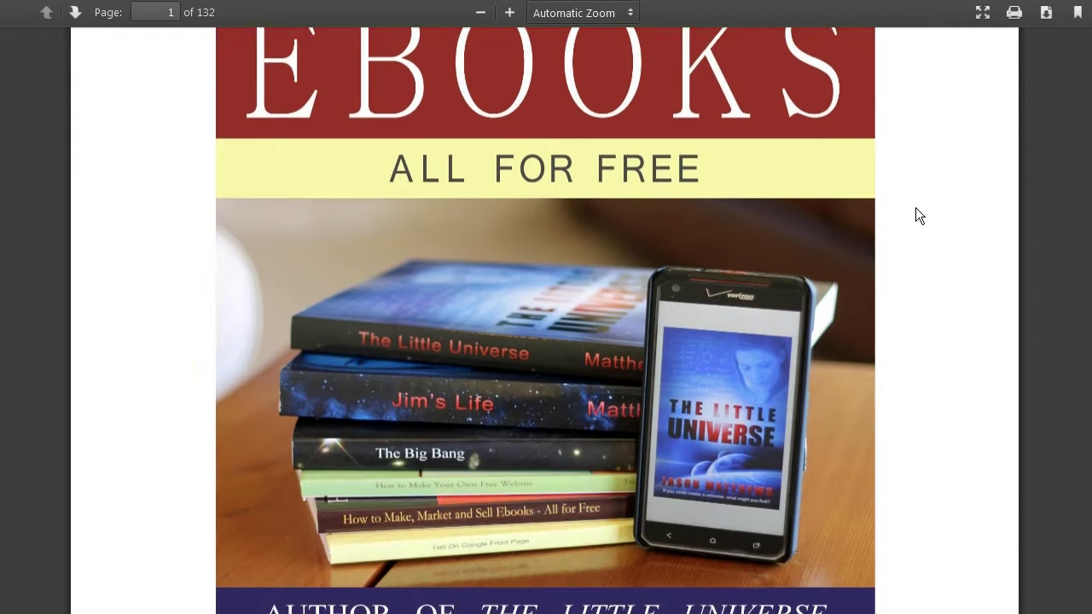
pyautogui.scroll(-10, 915, 208)
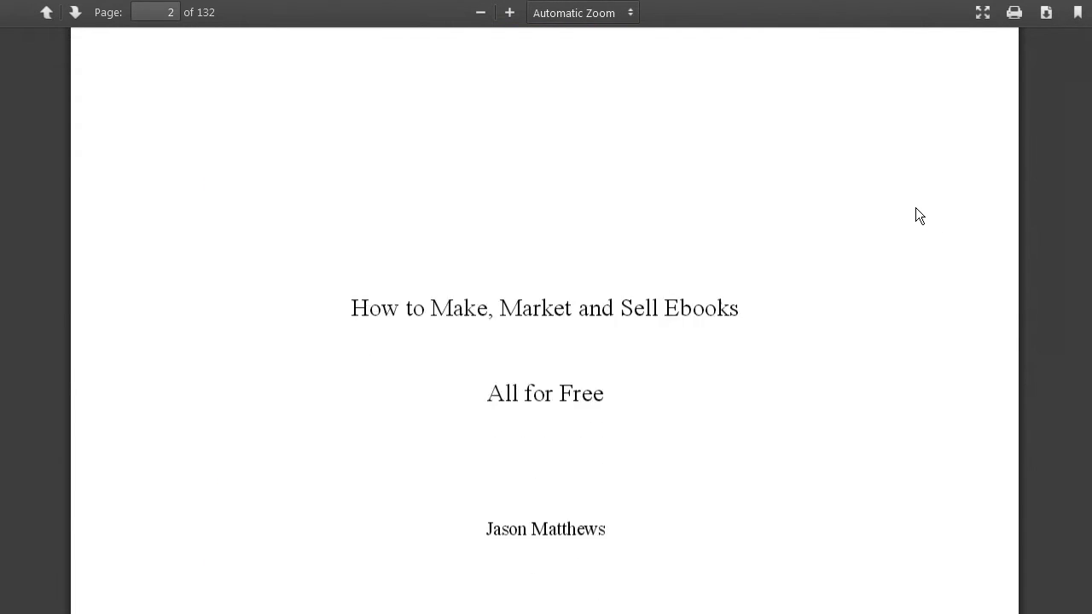
pyautogui.scroll(-8, 915, 207)
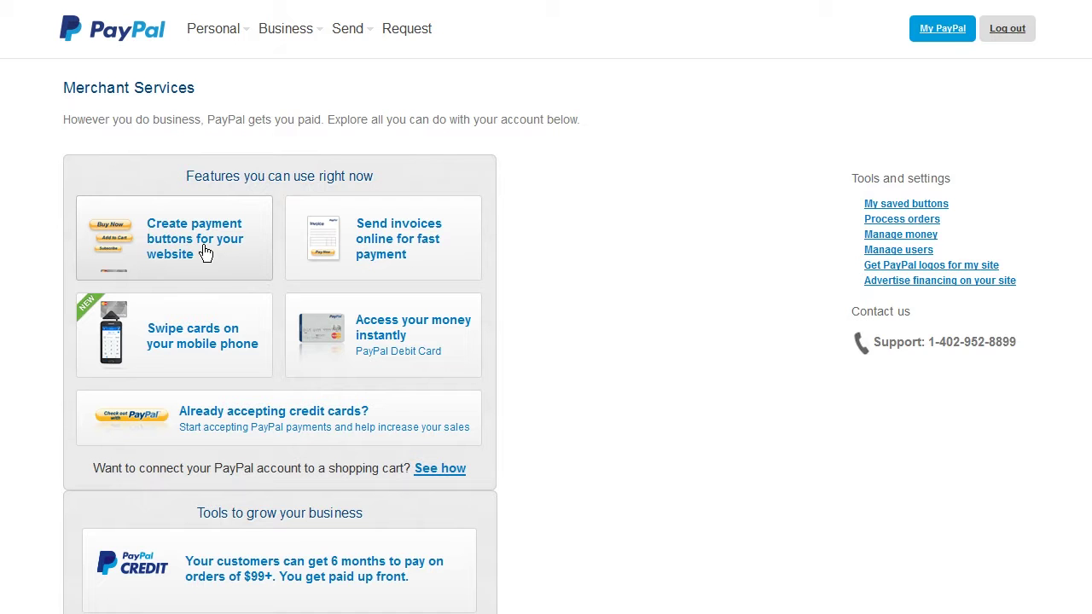
# - Show My saved buttons and open the Action menu for the first ebook button
pyautogui.click(940, 210)
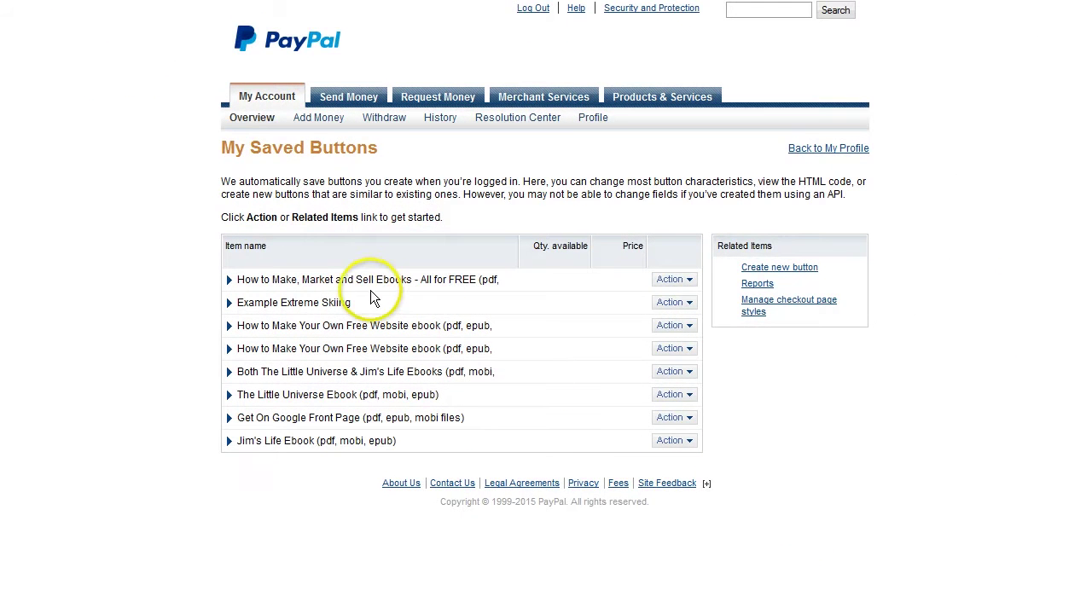
pyautogui.click(687, 280)
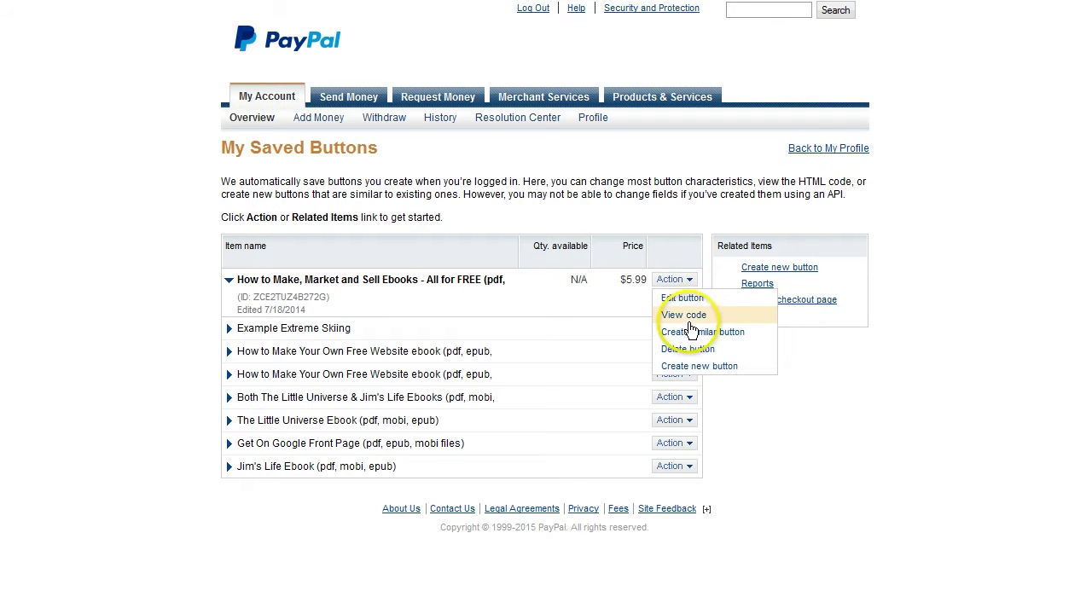
# - View the ebook button's code and select its full email link URL
pyautogui.click(689, 319)
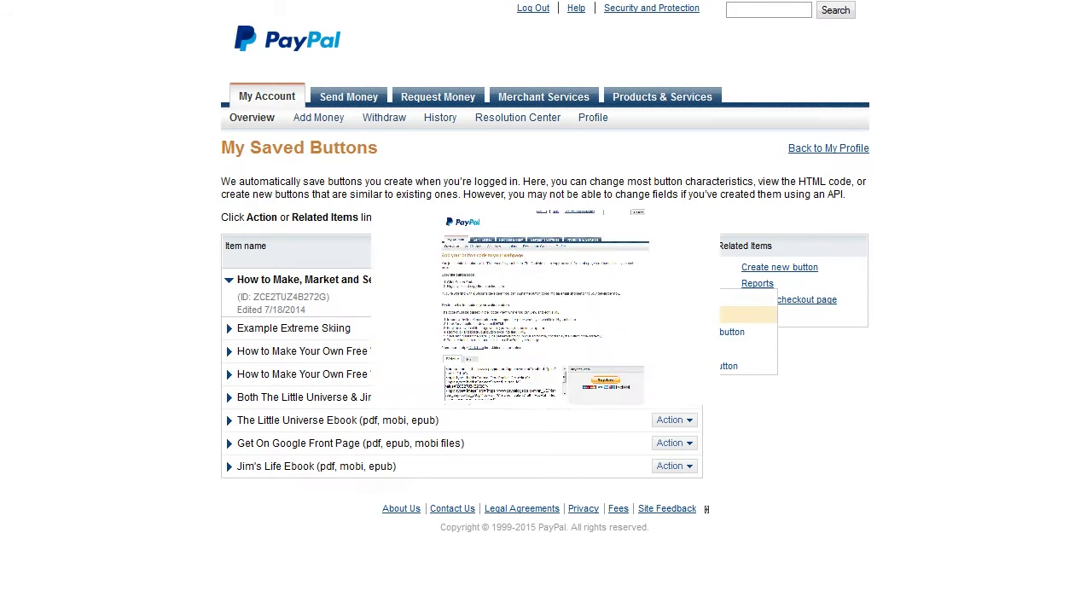
pyautogui.scroll(-3, 129, 302)
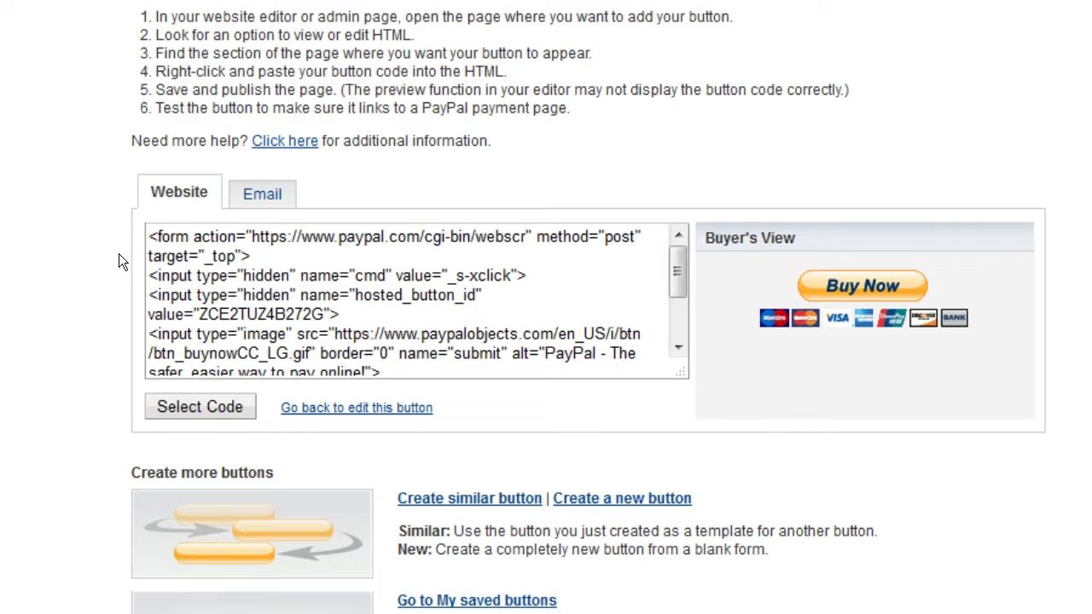
pyautogui.click(322, 341)
pyautogui.click(807, 395)
pyautogui.click(506, 296)
pyautogui.click(262, 195)
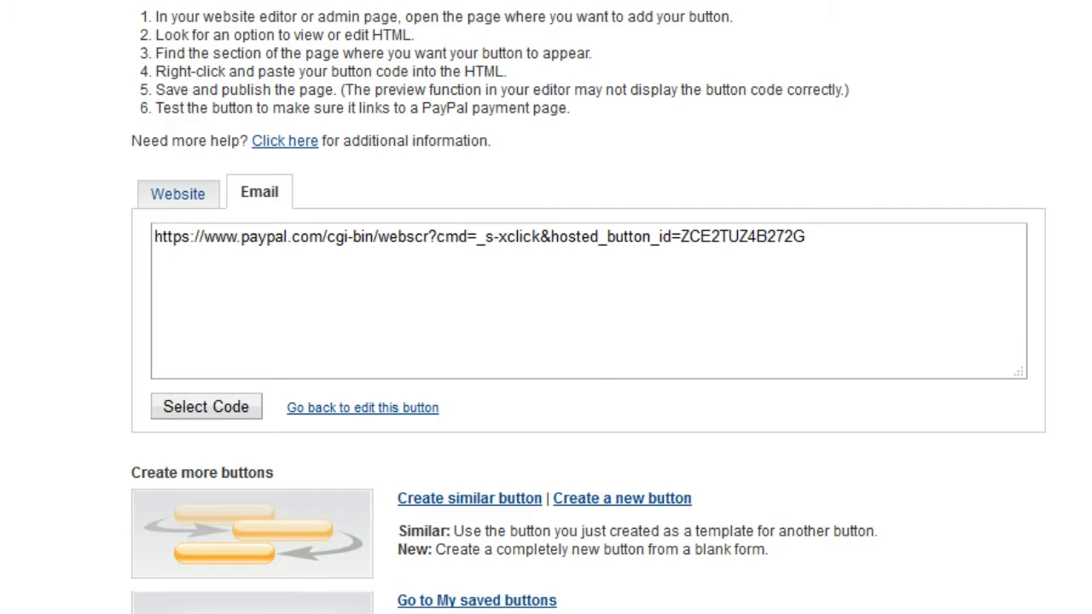
pyautogui.moveTo(827, 236); pyautogui.dragTo(110, 222)
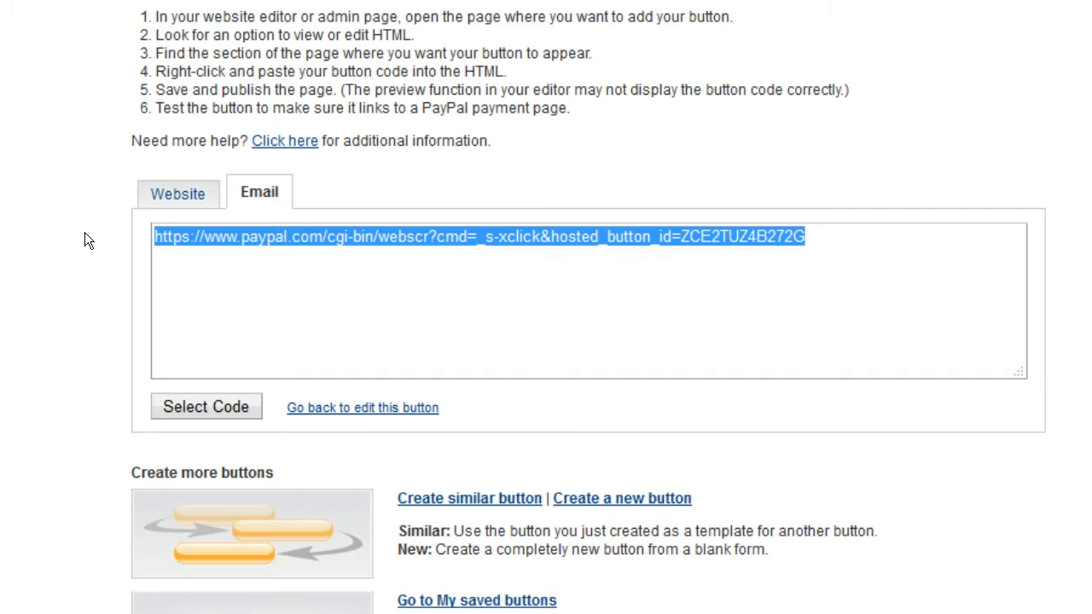
# - Switch to the Website code and select all of the button's HTML
pyautogui.click(164, 196)
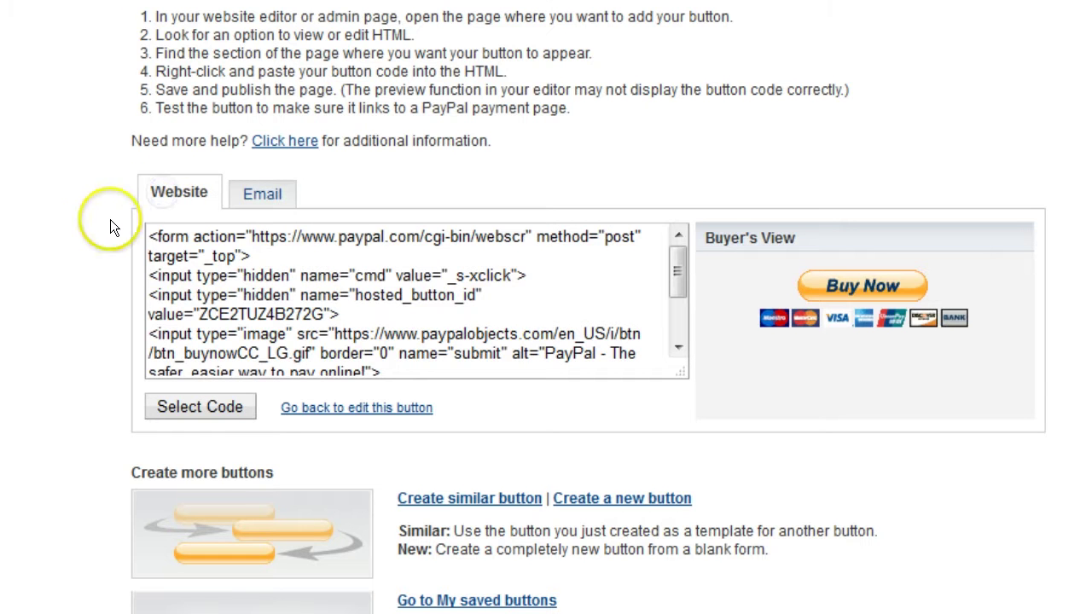
pyautogui.click(171, 252)
pyautogui.hotkey('ctrl', 'a')
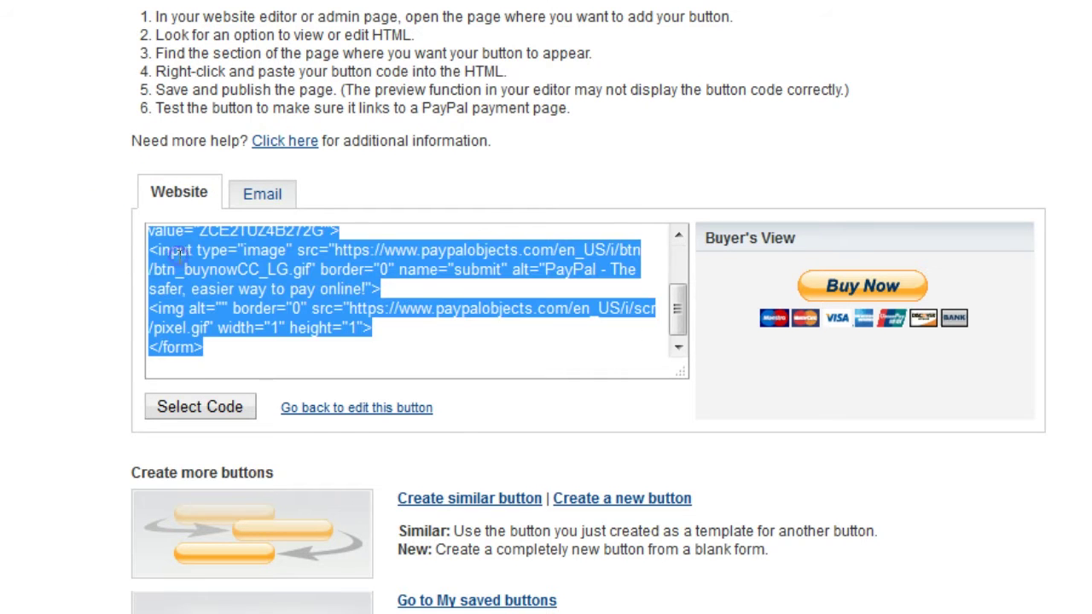
pyautogui.click(81, 247)
pyautogui.moveTo(672, 298); pyautogui.dragTo(674, 254)
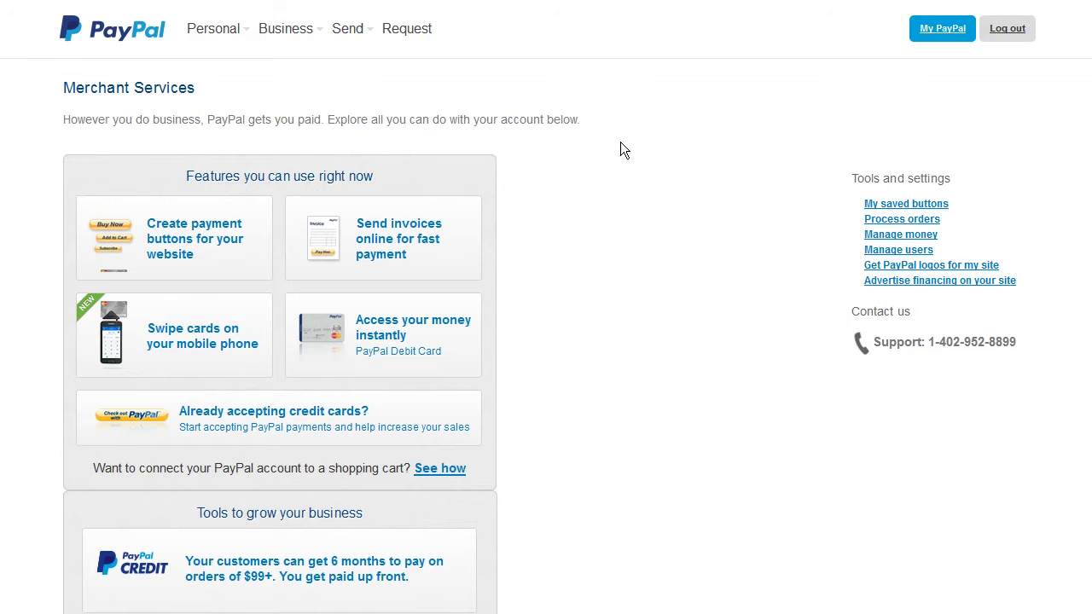
# - Start creating a new Buy Now payment button
pyautogui.click(196, 232)
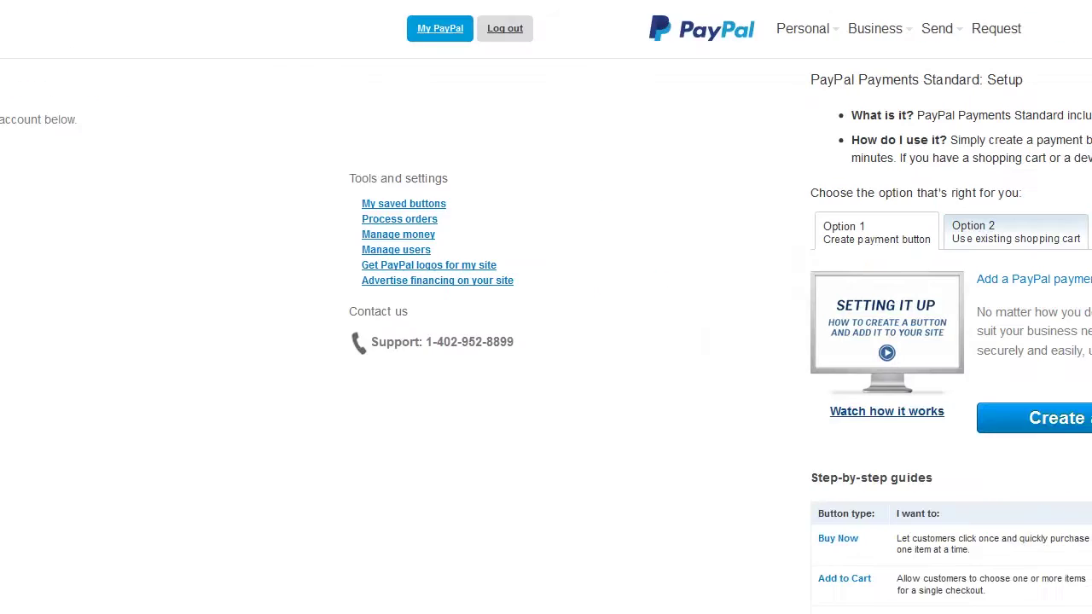
pyautogui.scroll(-3, 202, 324)
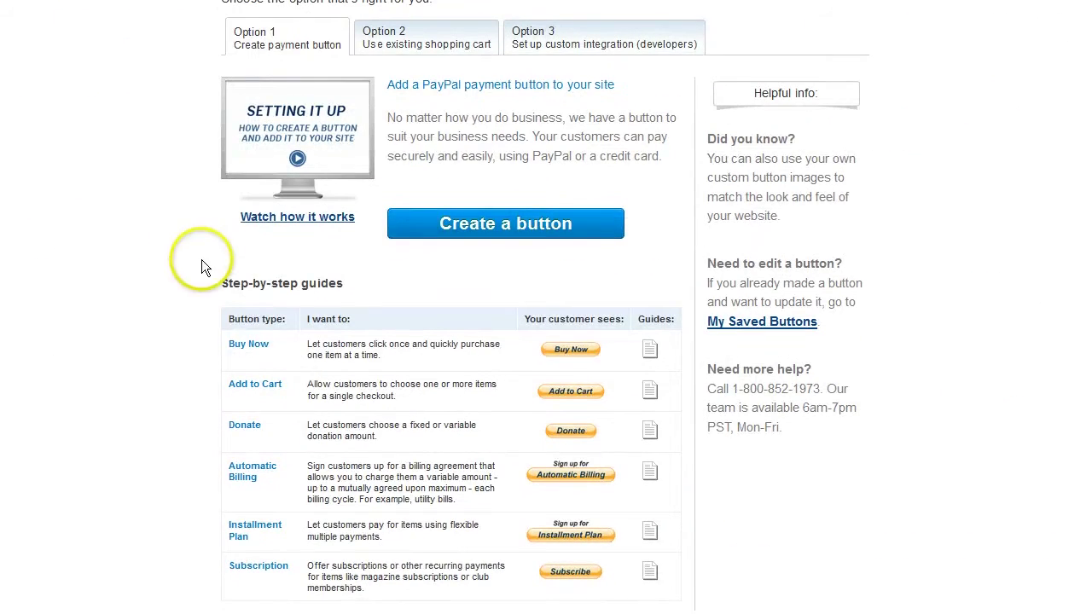
pyautogui.click(257, 346)
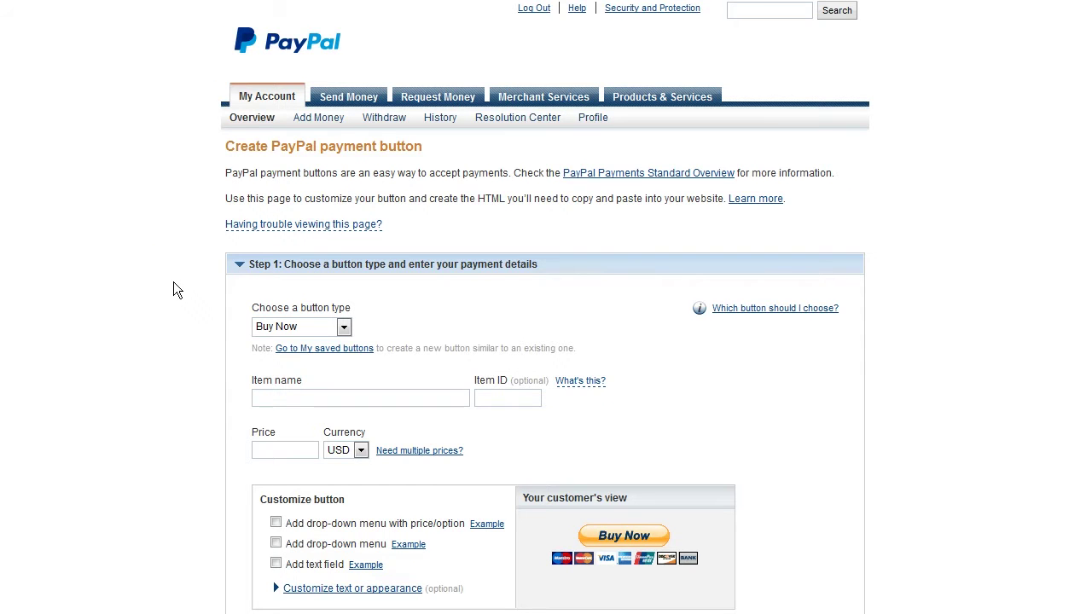
pyautogui.scroll(-2, 173, 290)
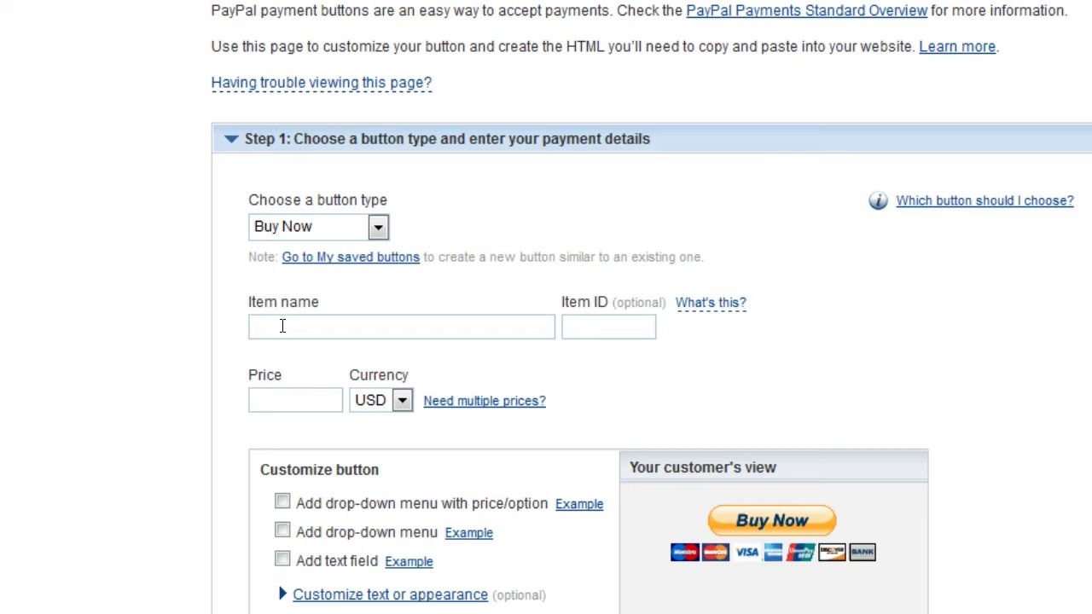
# - Check the Item ID and Price fields, then expand 'Step 2: Track inventory, profit & loss'
pyautogui.click(588, 327)
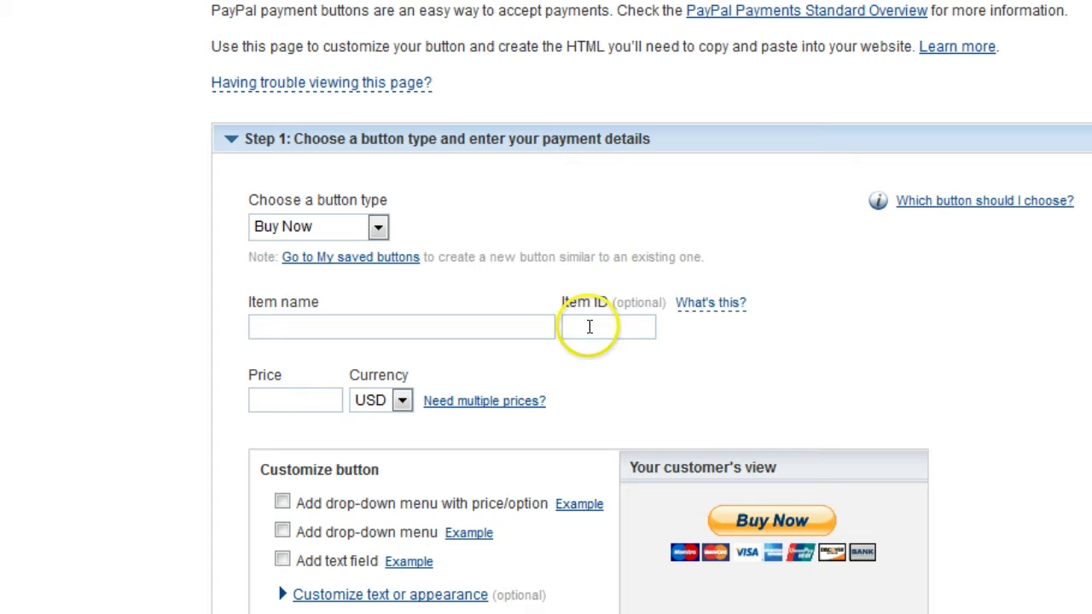
pyautogui.click(335, 408)
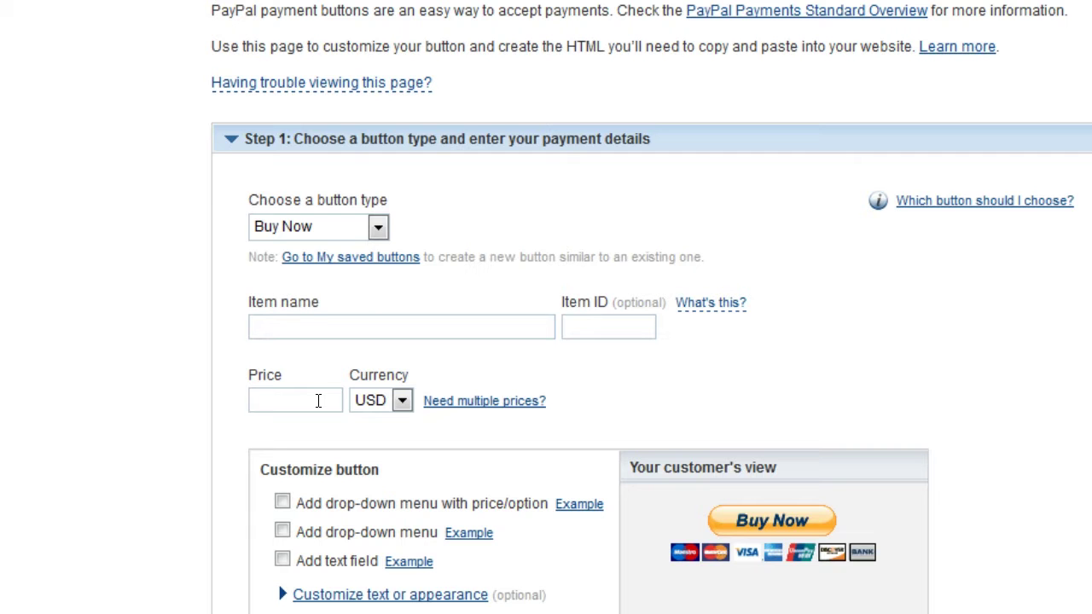
pyautogui.scroll(-2, 163, 366)
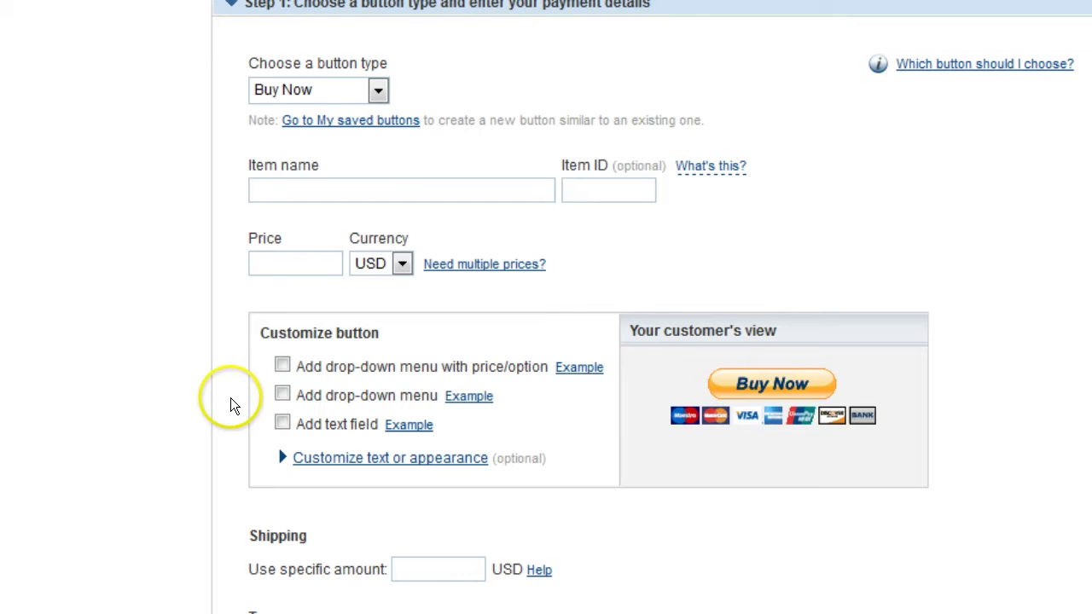
pyautogui.scroll(-4, 142, 304)
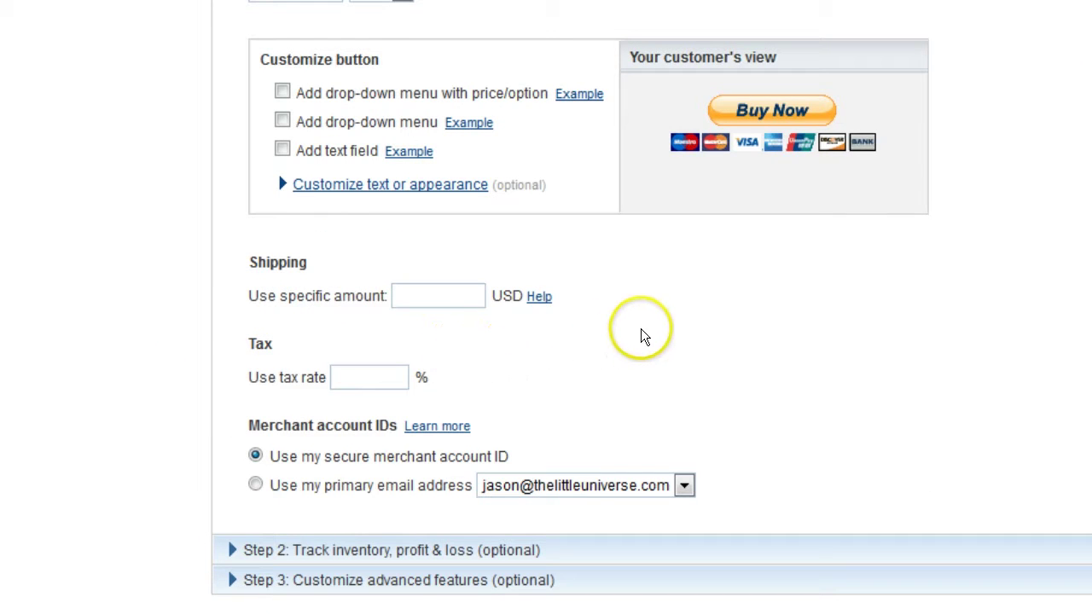
pyautogui.scroll(-2, 644, 335)
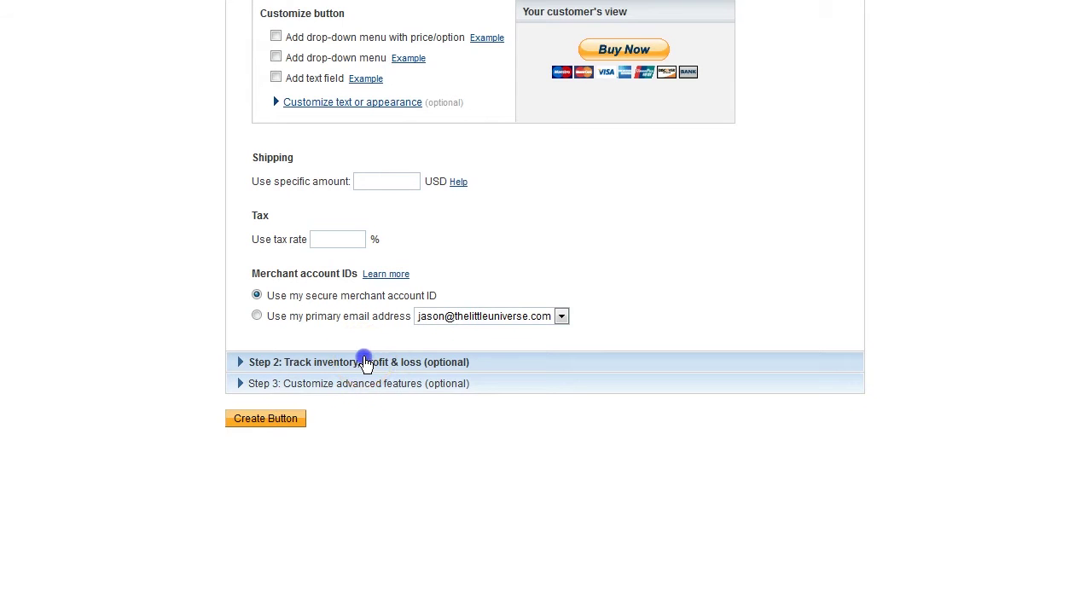
pyautogui.click(364, 362)
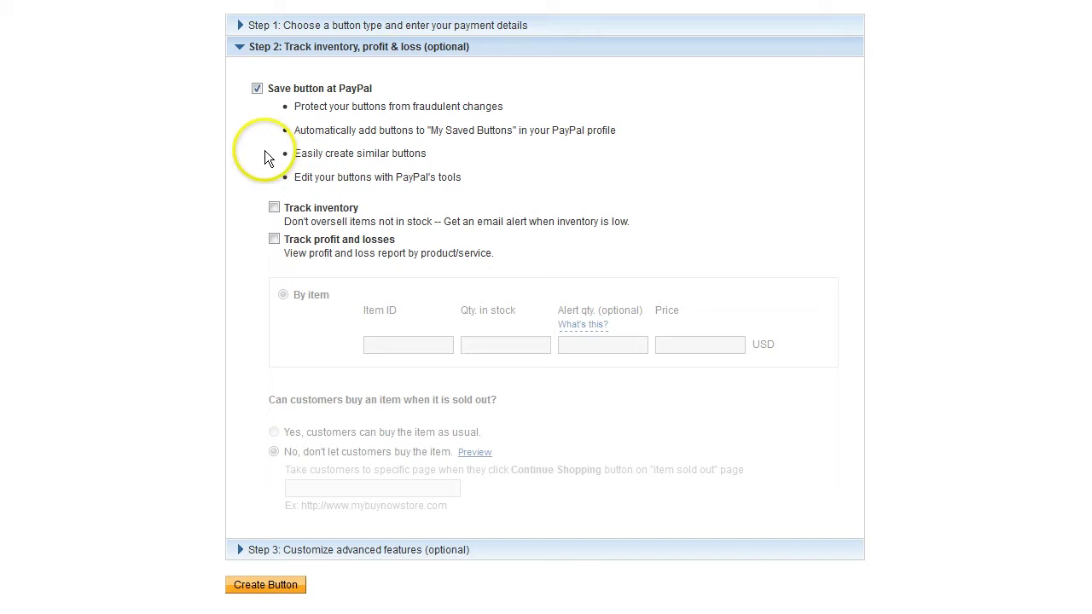
# - Expand Step 3 and tick 'Take customers to this URL' for cancelled and finished checkouts
pyautogui.click(241, 47)
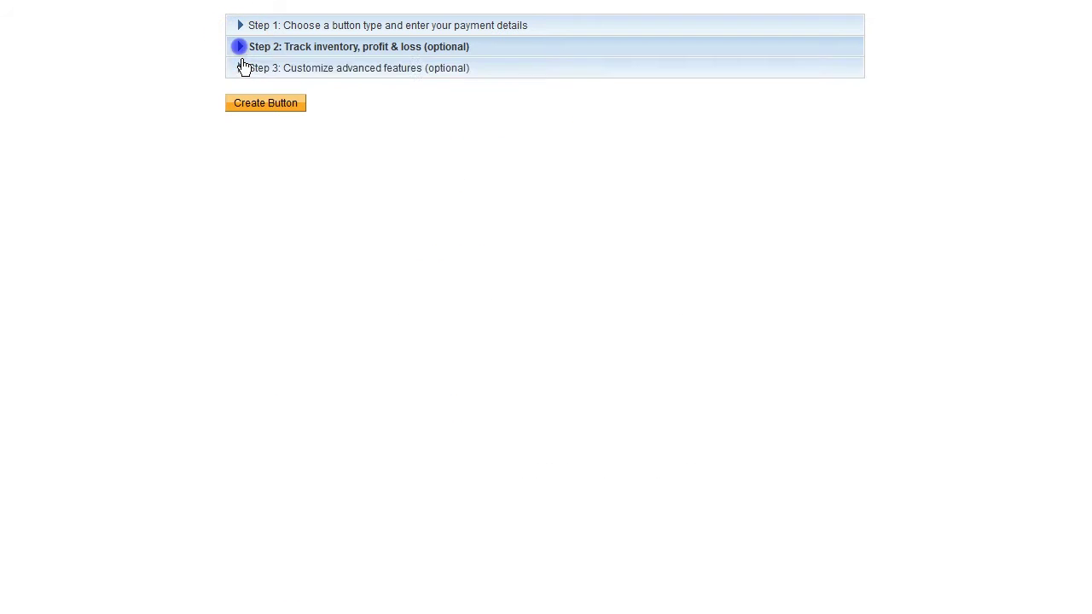
pyautogui.click(244, 72)
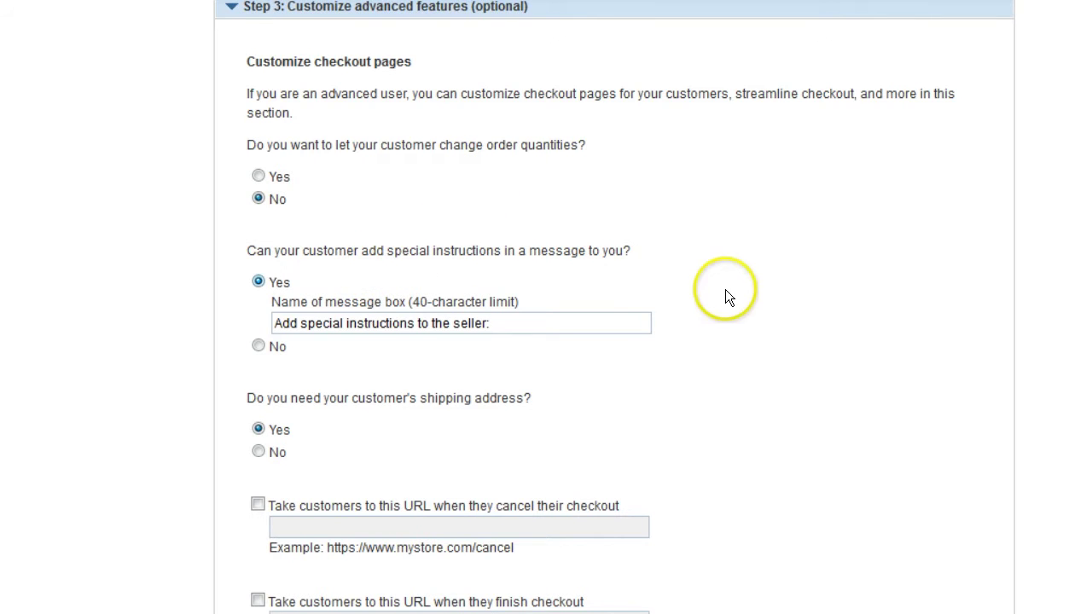
pyautogui.scroll(-2, 725, 296)
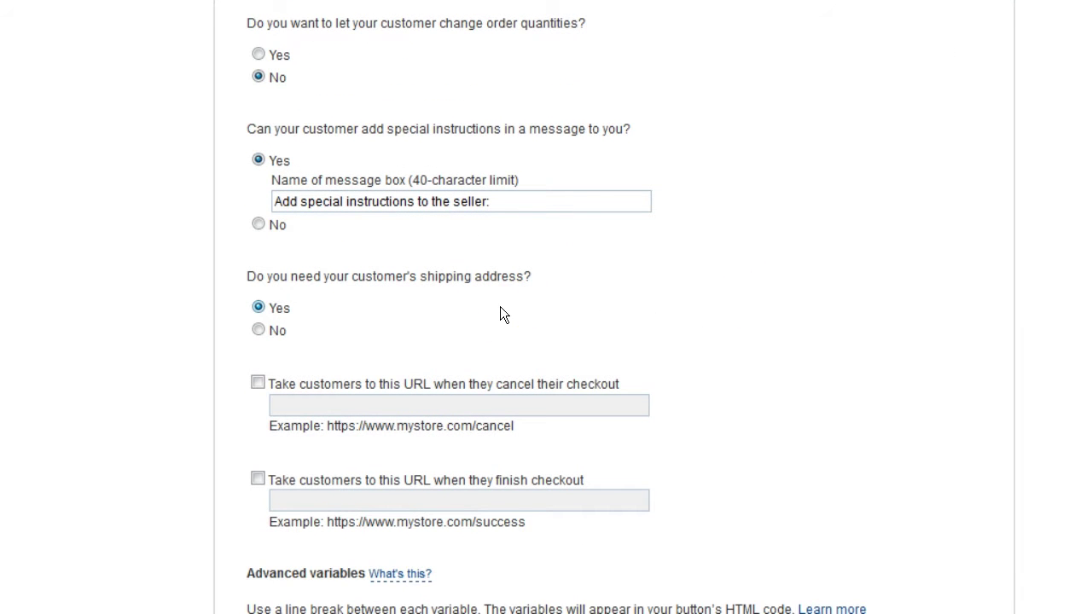
pyautogui.click(256, 384)
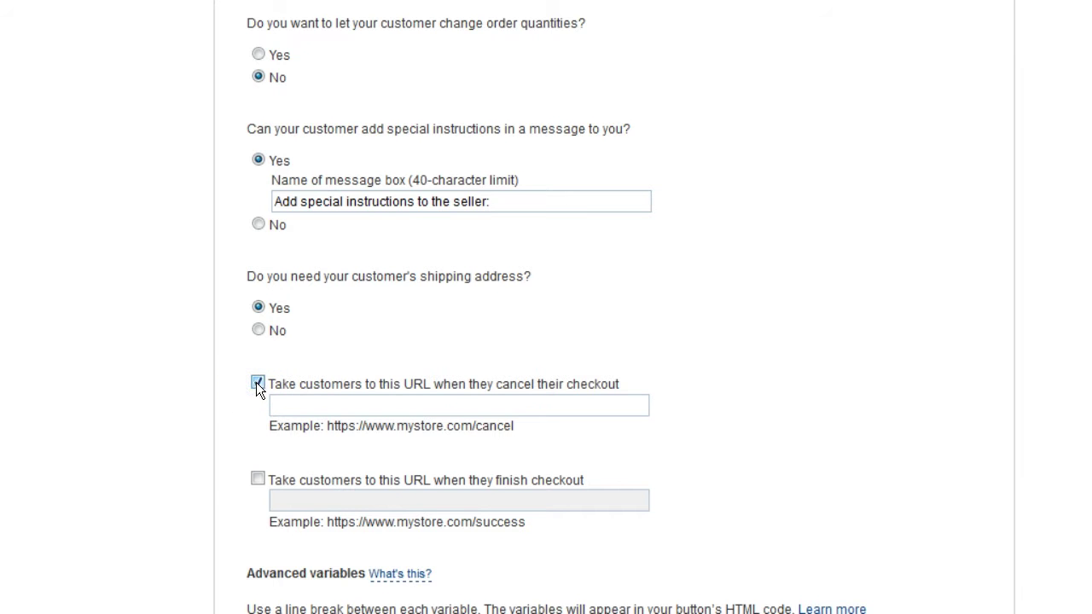
pyautogui.click(287, 402)
pyautogui.click(224, 411)
pyautogui.click(256, 478)
pyautogui.scroll(-3, 215, 416)
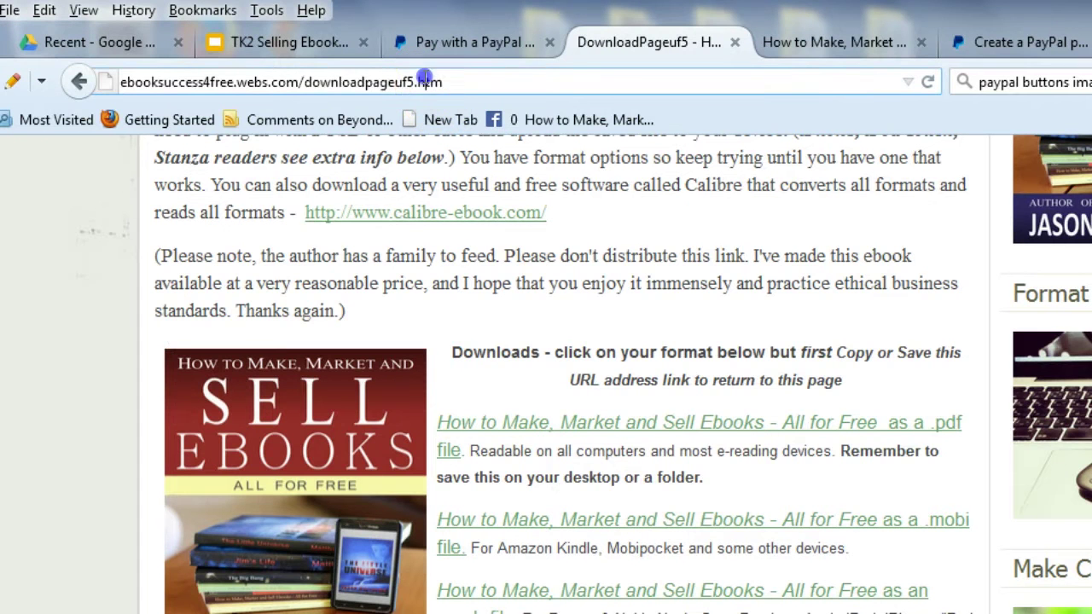
pyautogui.click(423, 78)
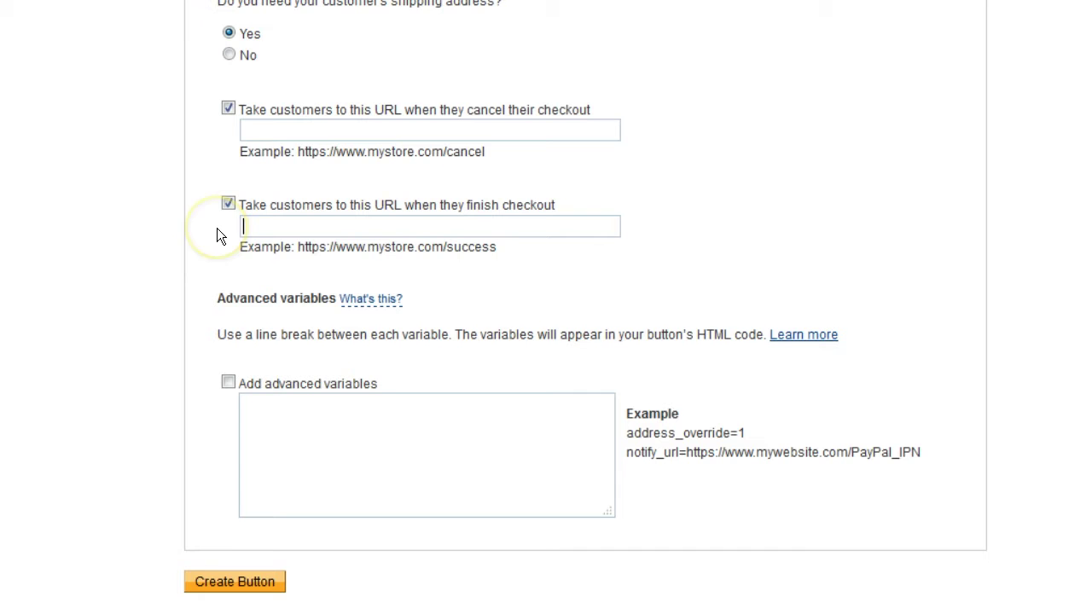
pyautogui.write('http://ebooksuccess4free.webs.com/downloadpageuf5.htm')
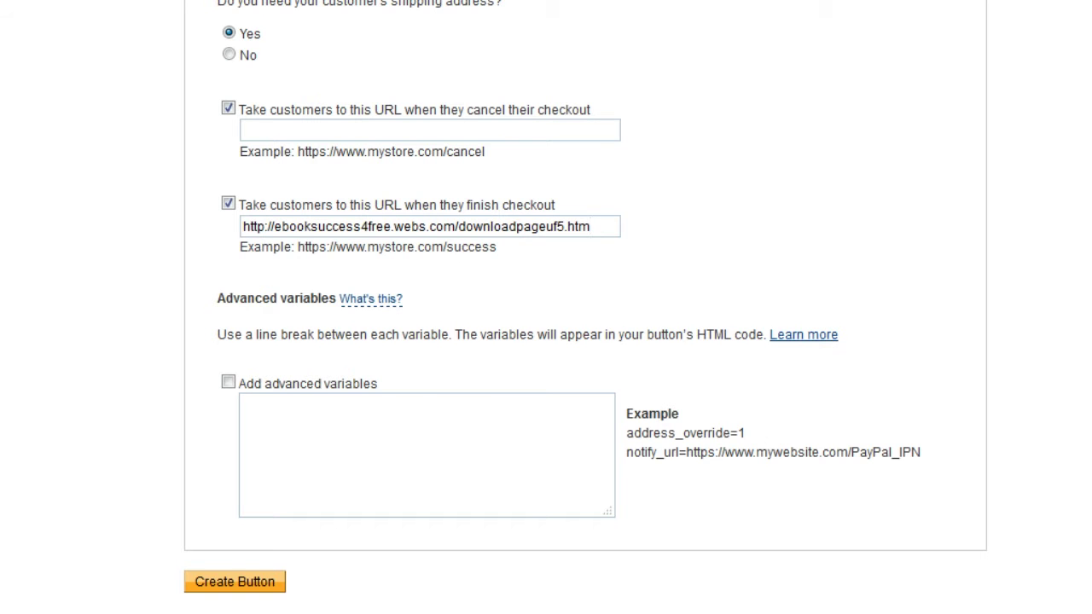
pyautogui.click(260, 588)
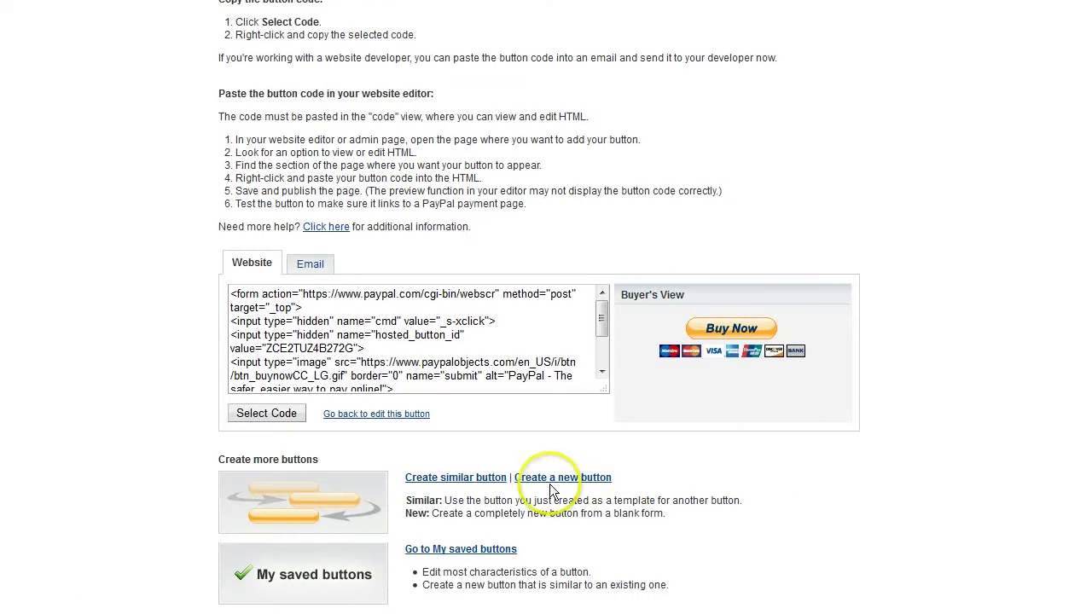
# - Select and copy the new Buy Now button's website HTML code
pyautogui.click(318, 345)
pyautogui.hotkey('ctrl', 'c')
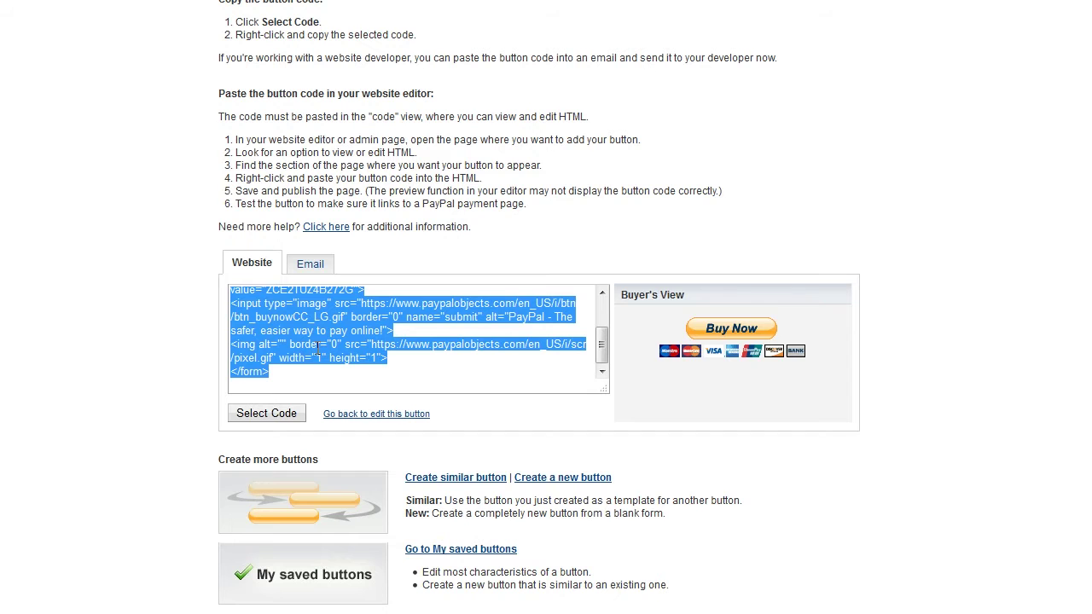
pyautogui.click(317, 345)
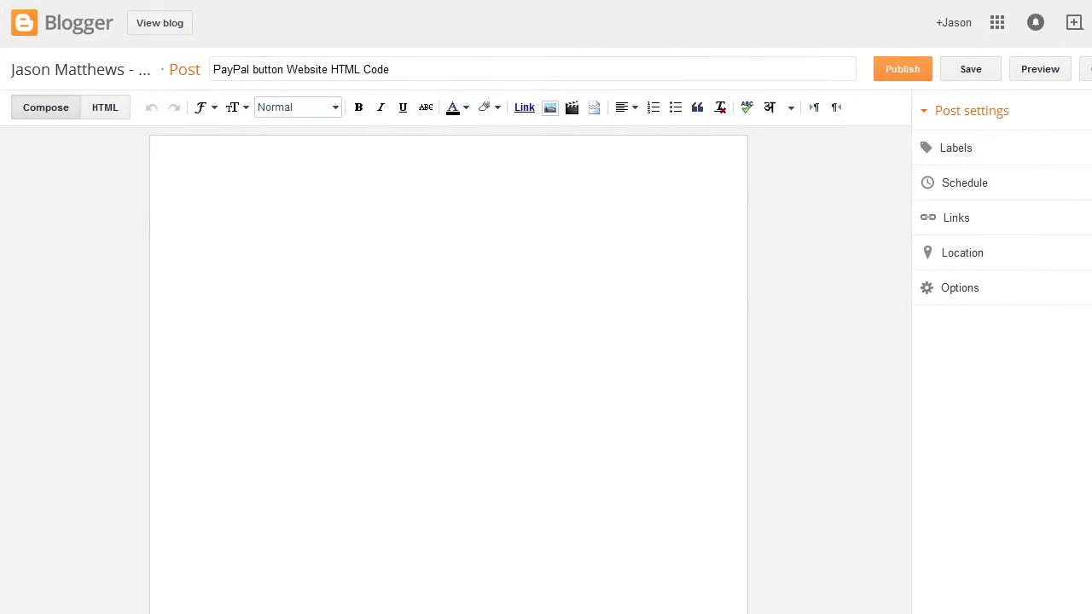
# - Paste the PayPal form code at the end of the post's HTML and preview the Buy Now button
pyautogui.click(106, 109)
pyautogui.click(100, 162)
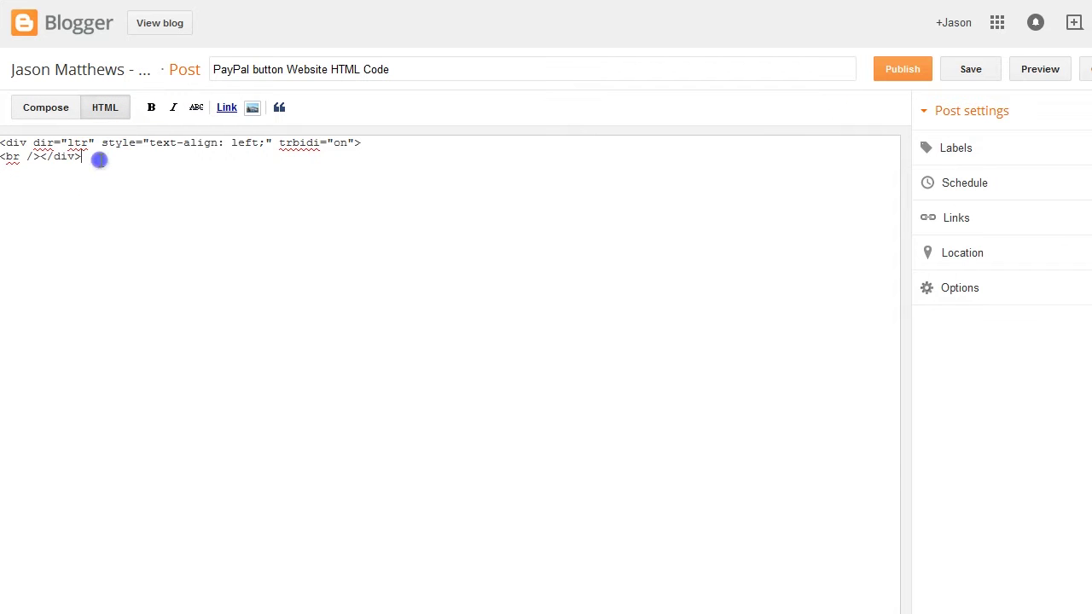
pyautogui.hotkey('ctrl', 'v')
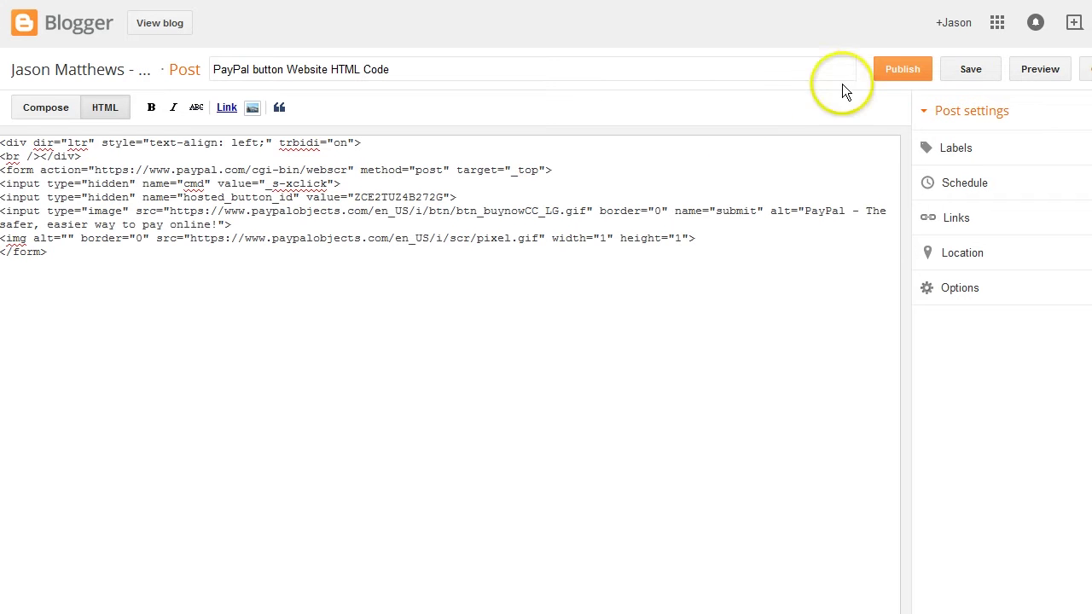
pyautogui.click(1039, 69)
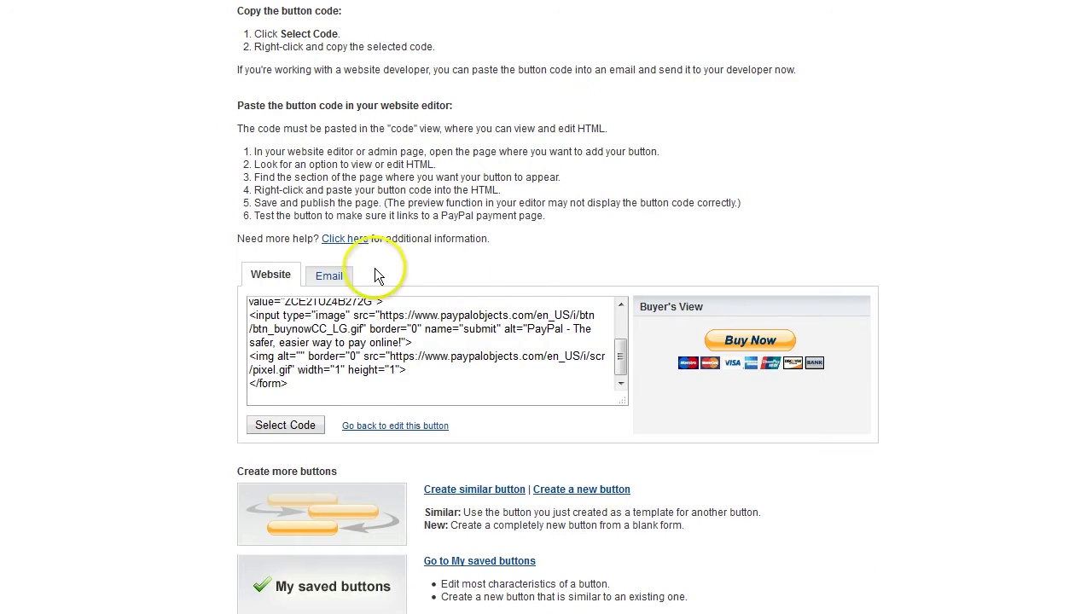
# - Show the new button's email link URL and select the whole address
pyautogui.click(332, 276)
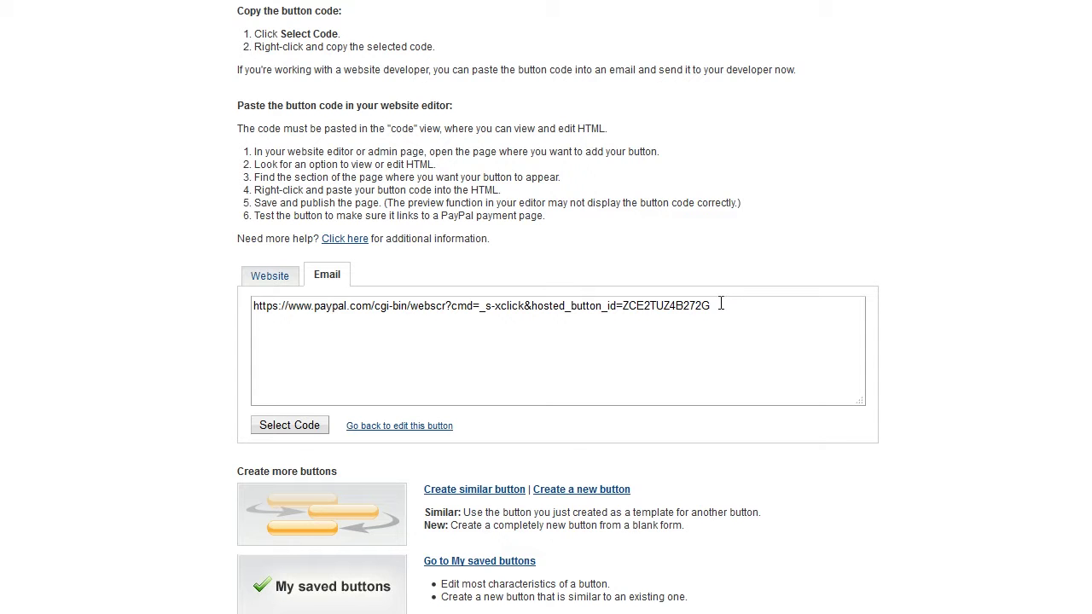
pyautogui.tripleClick(721, 301)
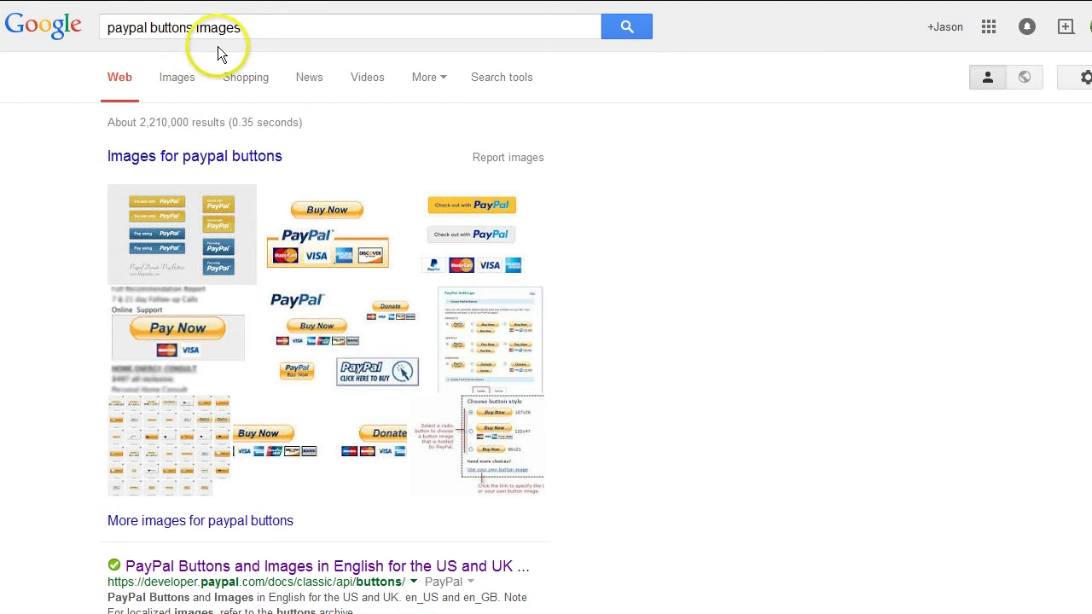
pyautogui.scroll(-2, 655, 209)
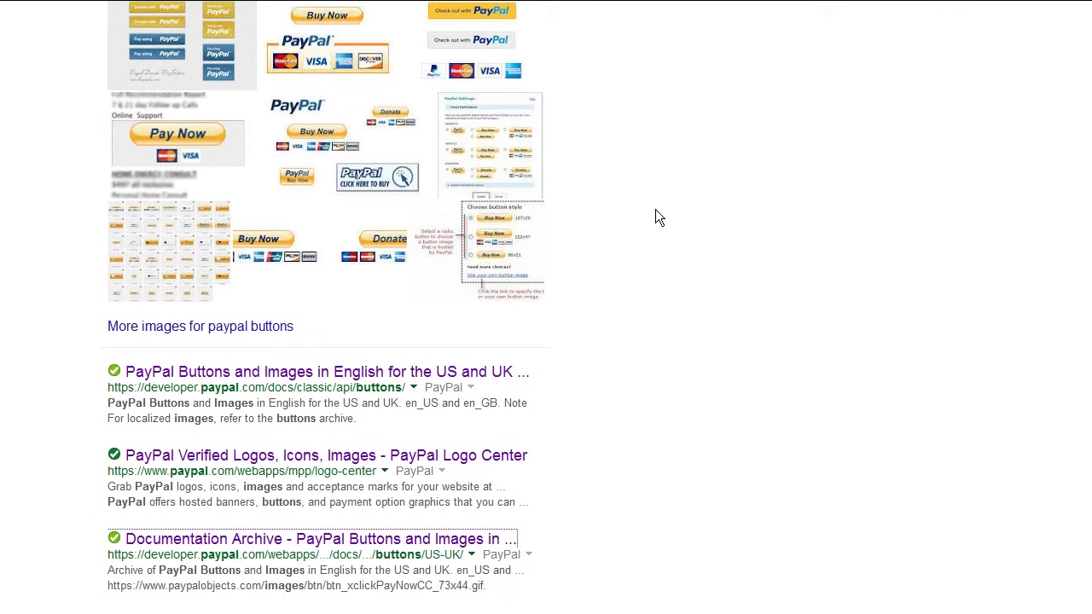
pyautogui.scroll(-1, 655, 209)
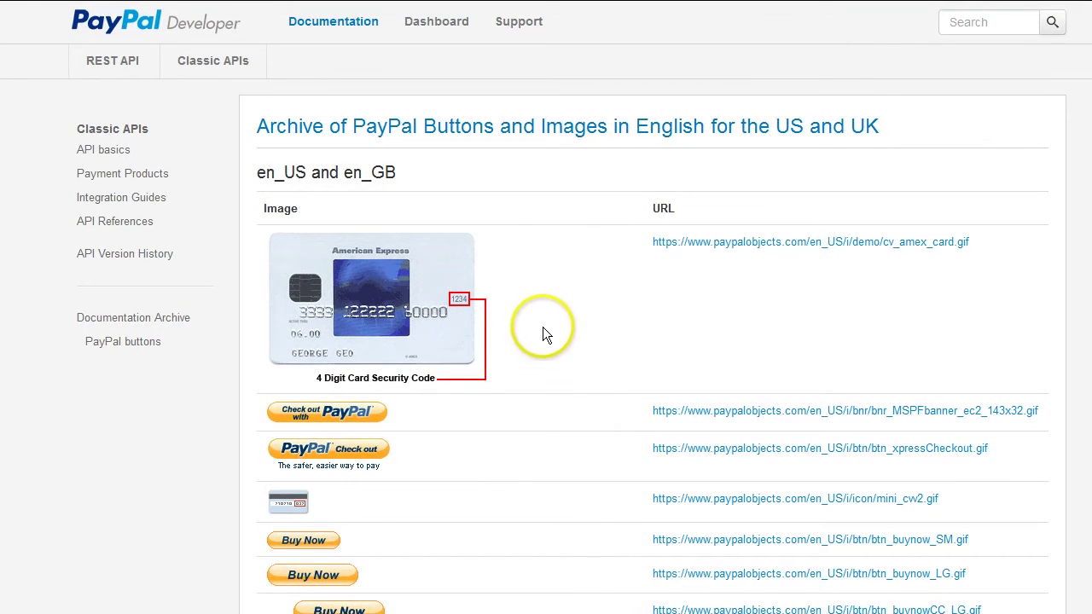
# - Scroll down the button archive to the PayPal banner with MasterCard, Maestro, Visa and Direct Debit icons
pyautogui.scroll(-7, 601, 320)
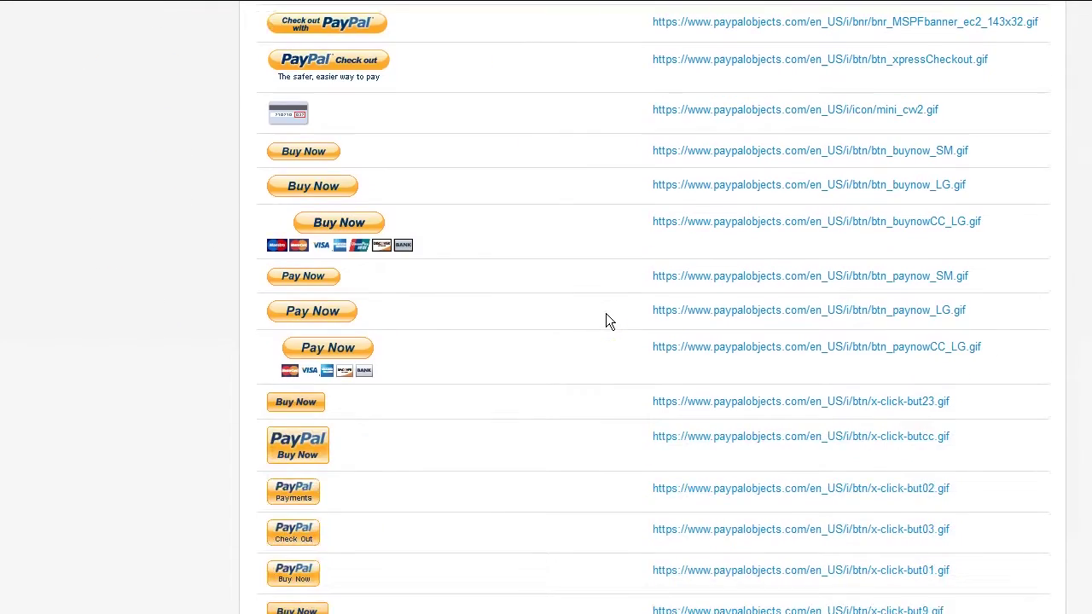
pyautogui.scroll(-9, 605, 314)
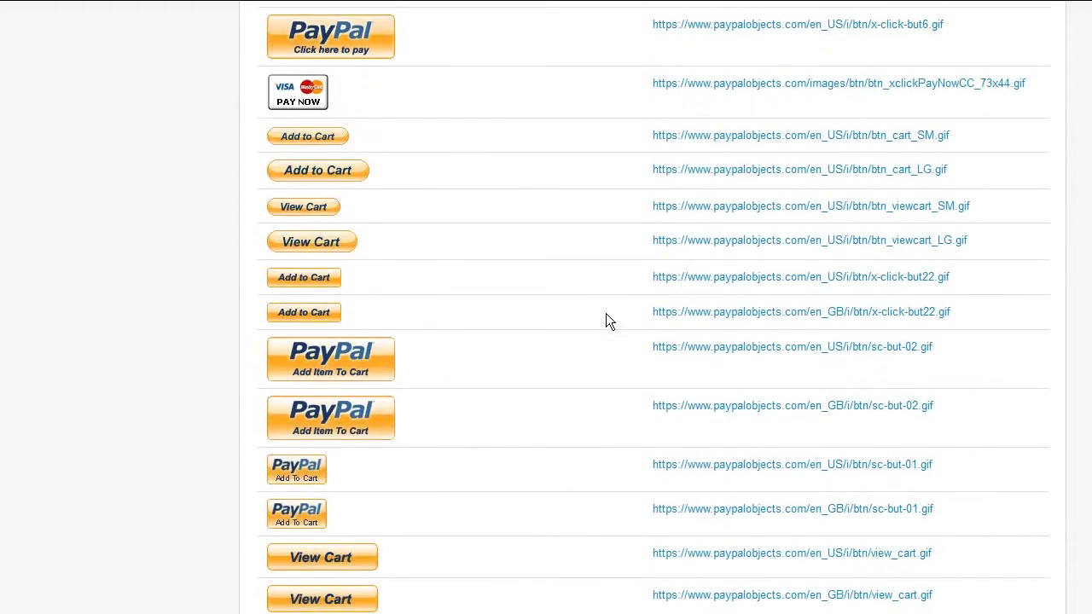
pyautogui.scroll(-8, 605, 320)
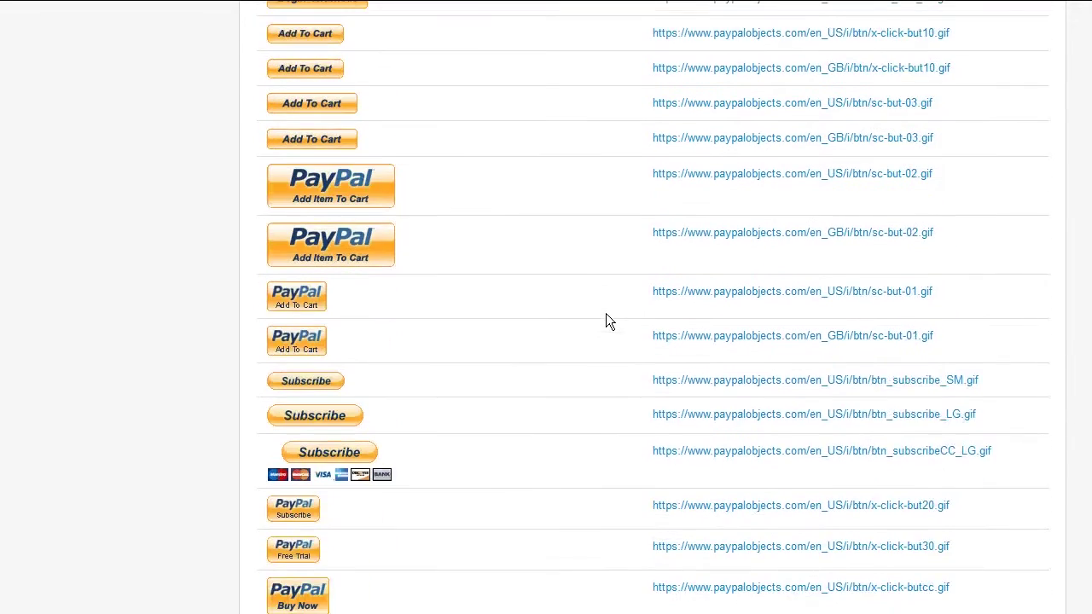
pyautogui.scroll(-9, 605, 320)
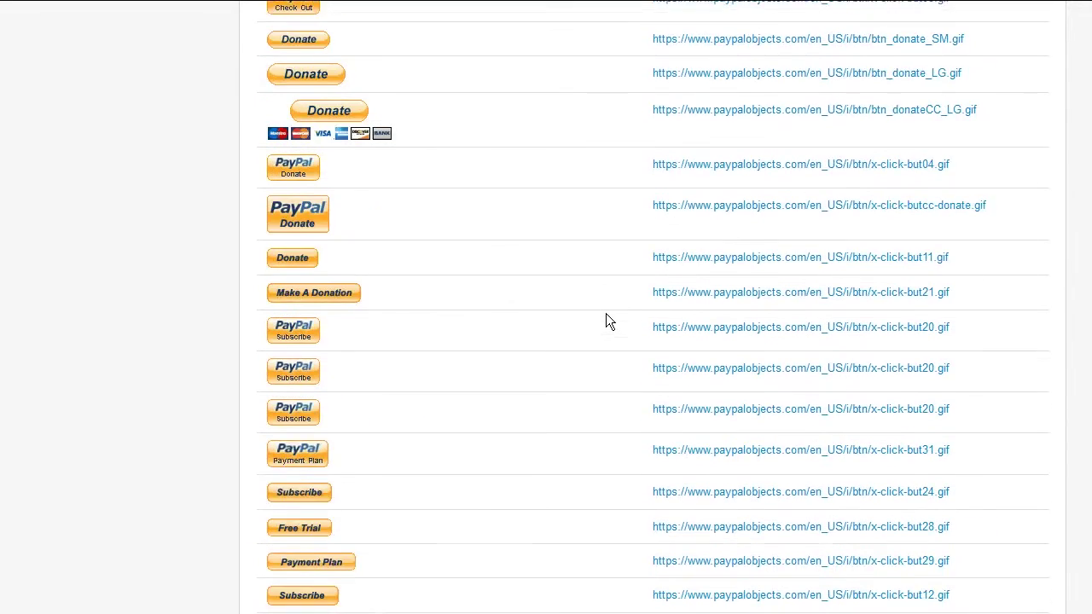
pyautogui.scroll(-6, 605, 320)
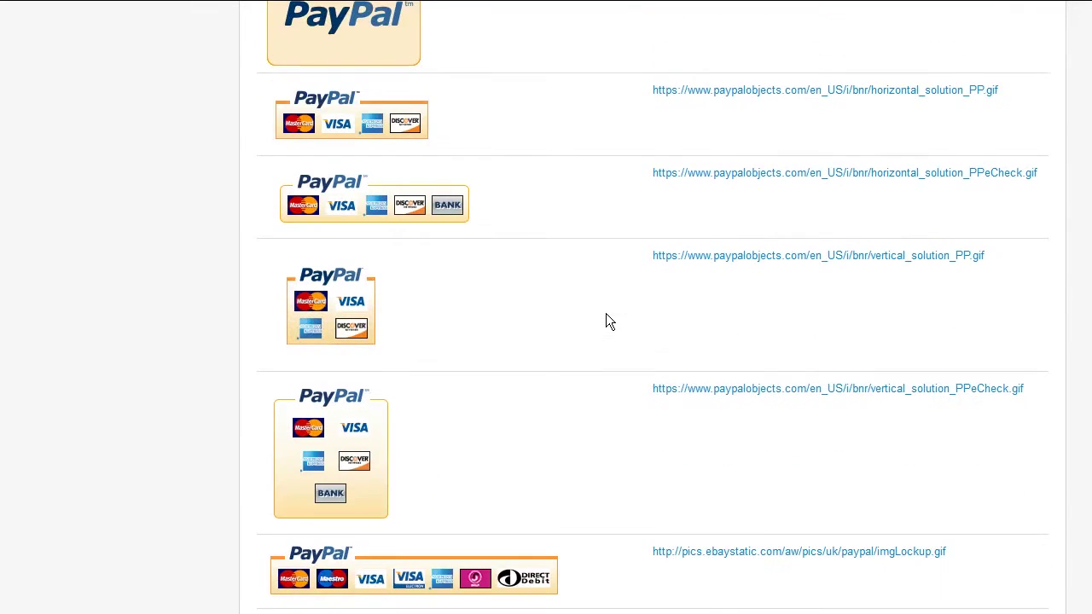
pyautogui.scroll(-3, 606, 320)
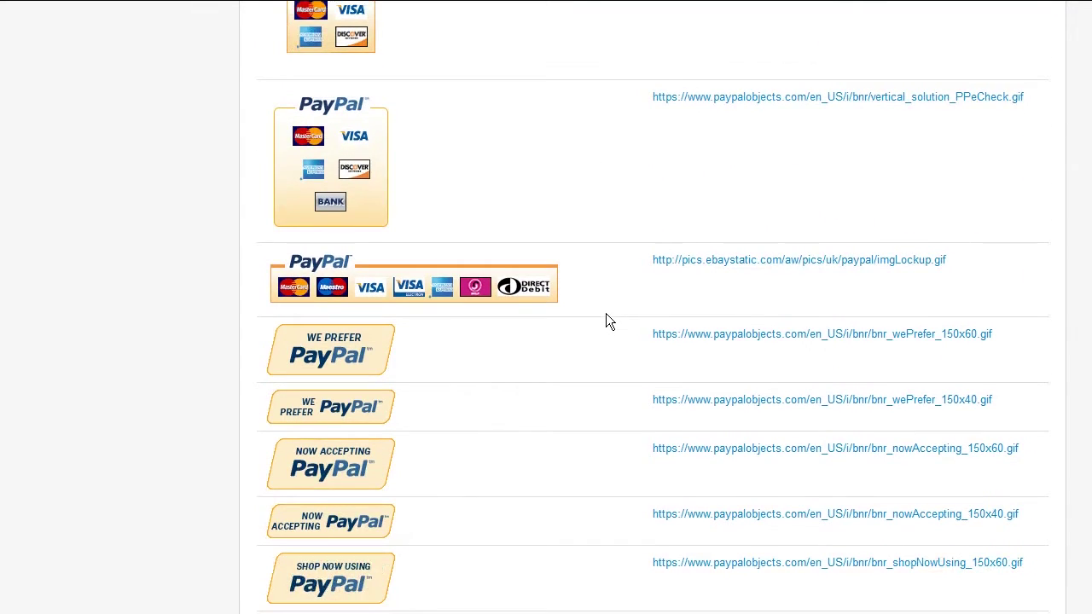
# - Save the imgLockup card-logo banner image to the desktop with the file name PayPal
pyautogui.rightClick(420, 282)
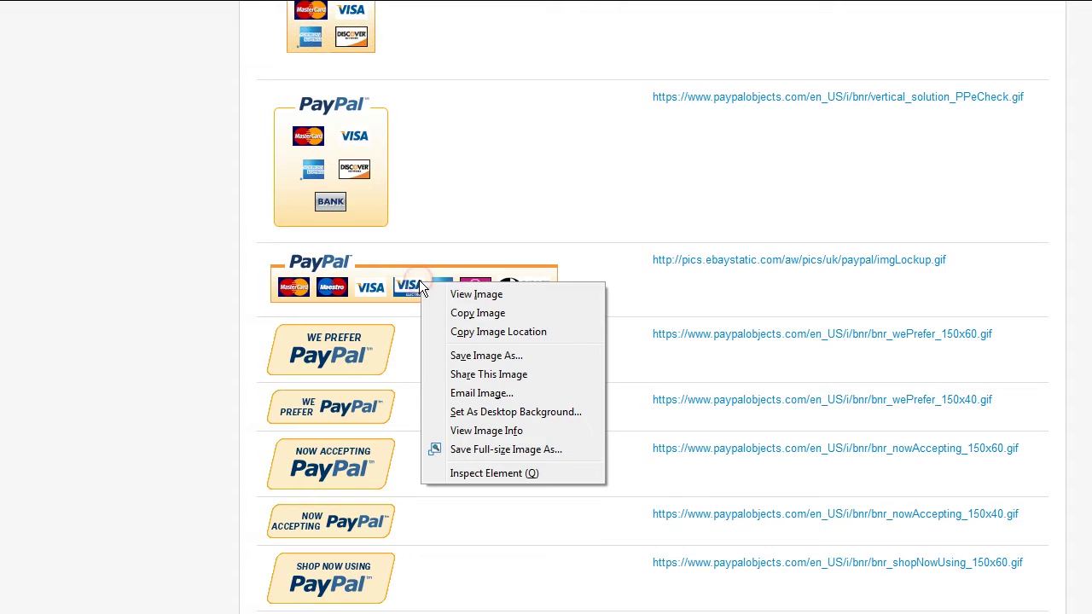
pyautogui.click(466, 357)
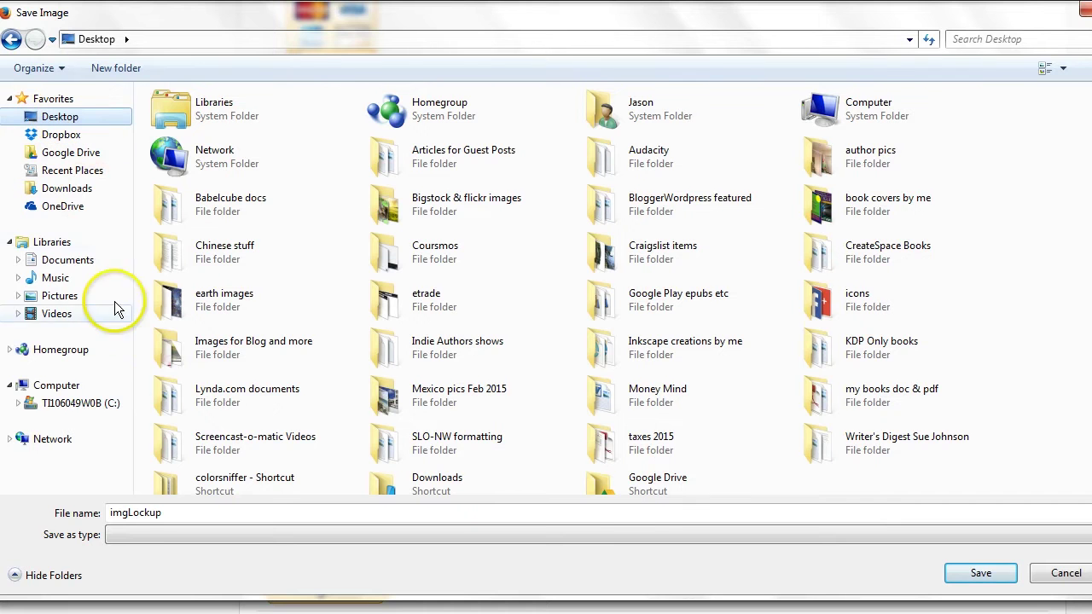
pyautogui.click(171, 509)
pyautogui.doubleClick(178, 512)
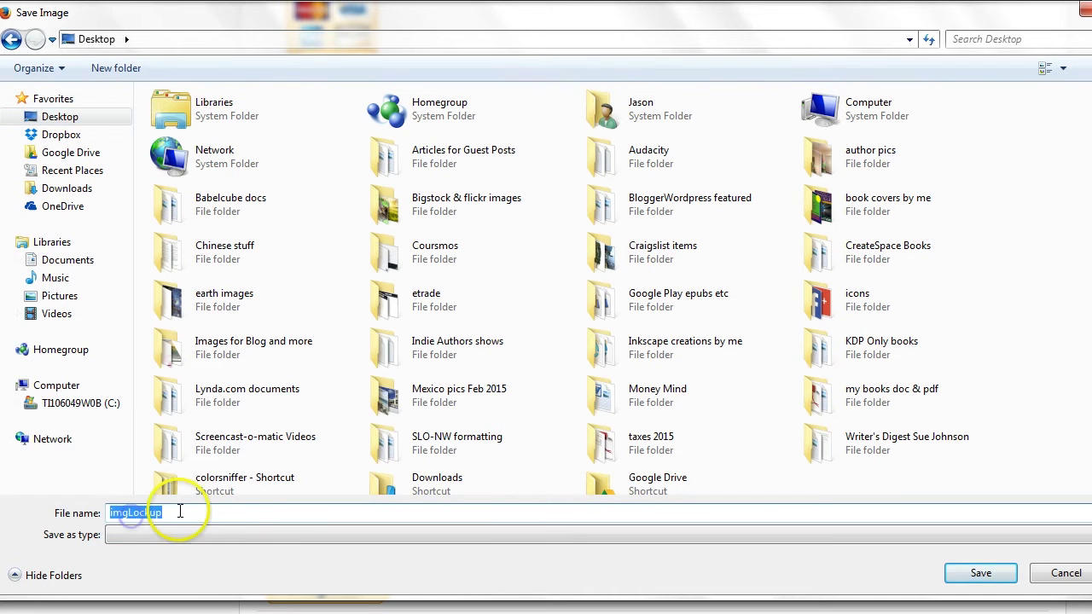
pyautogui.write('PayPal')
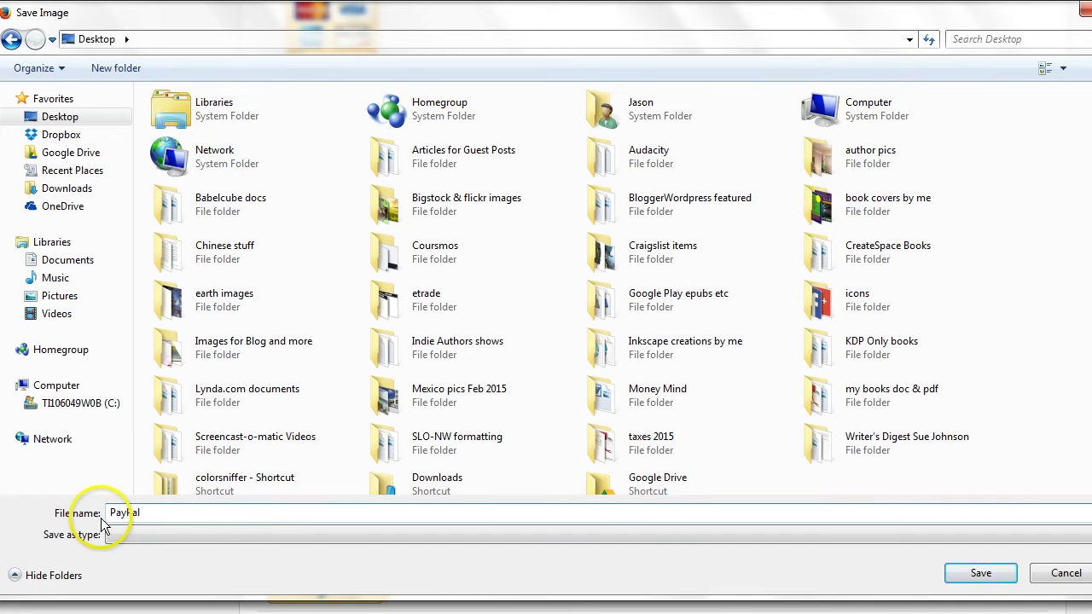
pyautogui.click(972, 574)
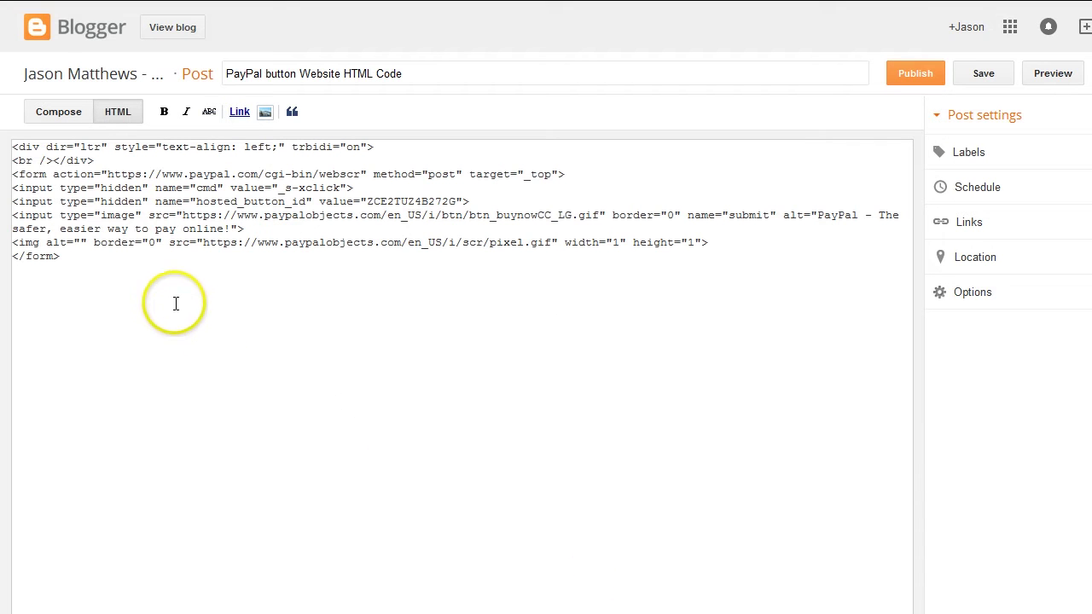
# - In Compose view, add the line 'Email version of PayPal button' after the Buy Now button and start a new line
pyautogui.click(130, 271)
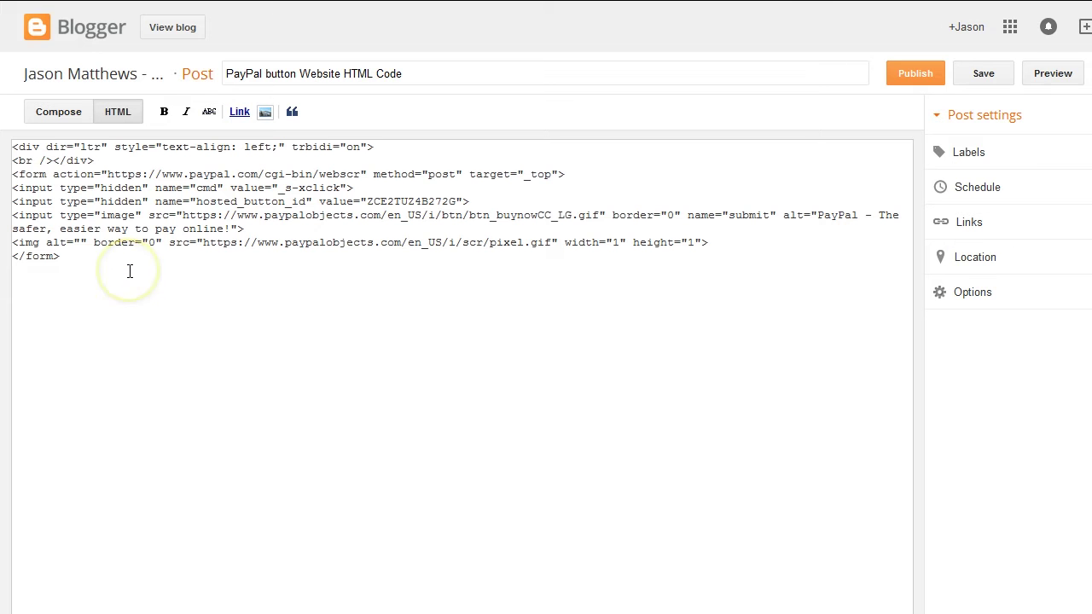
pyautogui.click(91, 194)
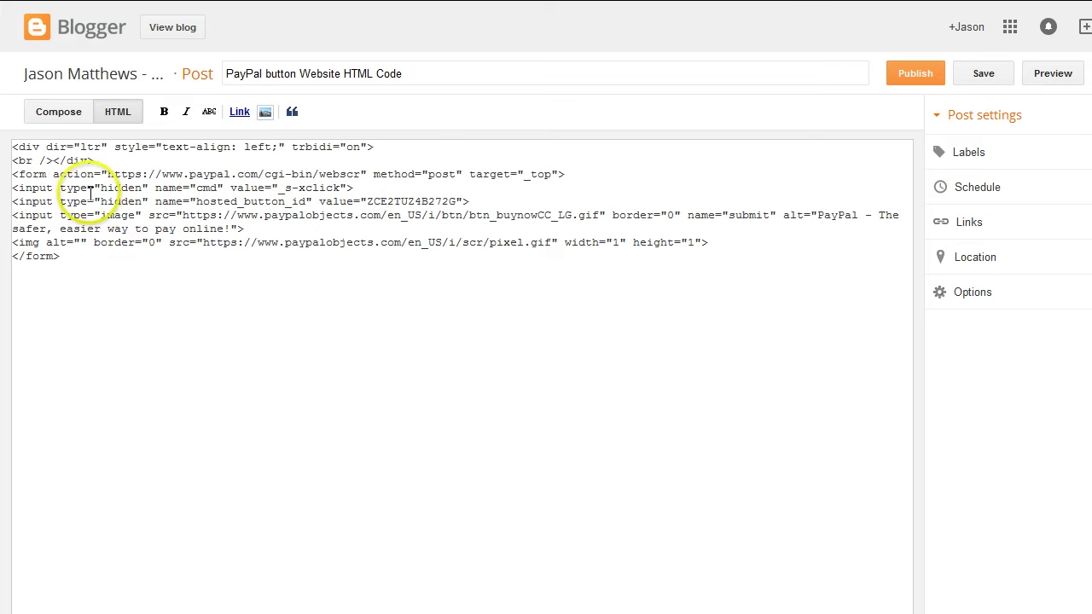
pyautogui.click(58, 113)
pyautogui.click(349, 196)
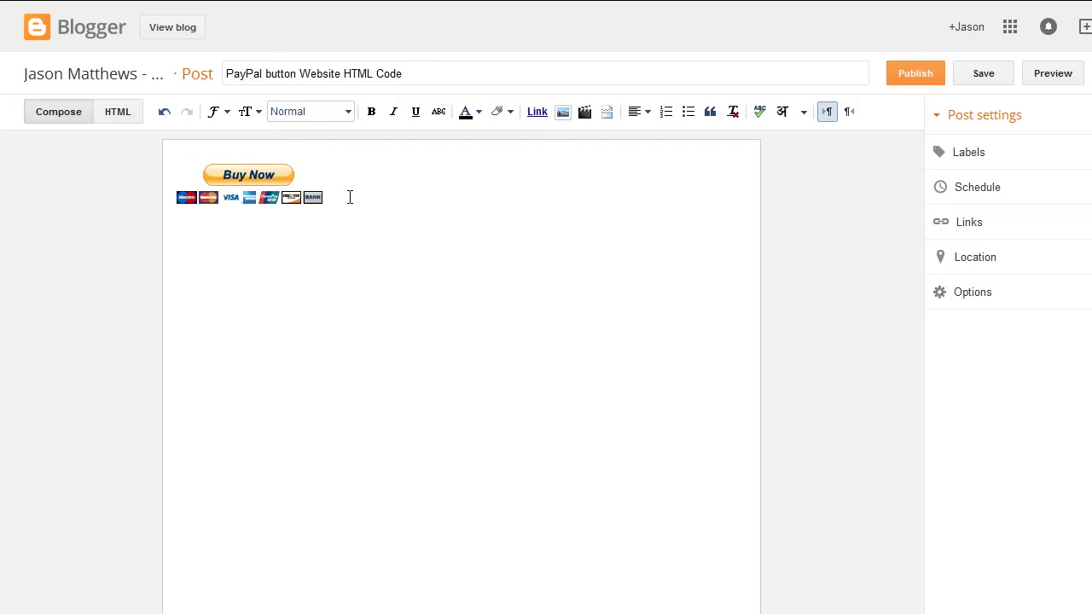
pyautogui.write('Email version of PayPal button')
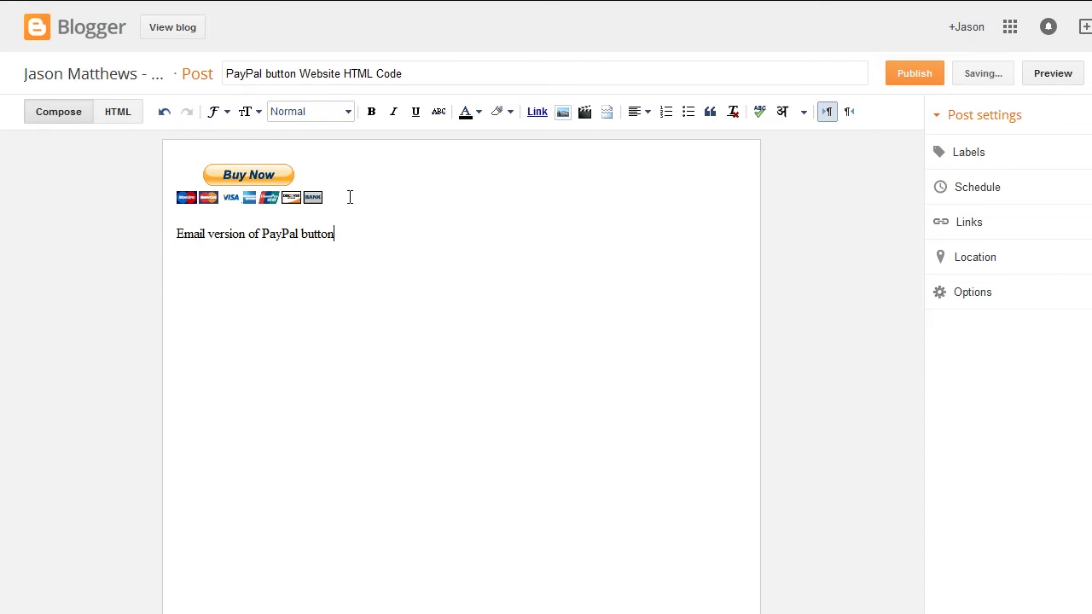
pyautogui.press('Return')
pyautogui.press('Return')
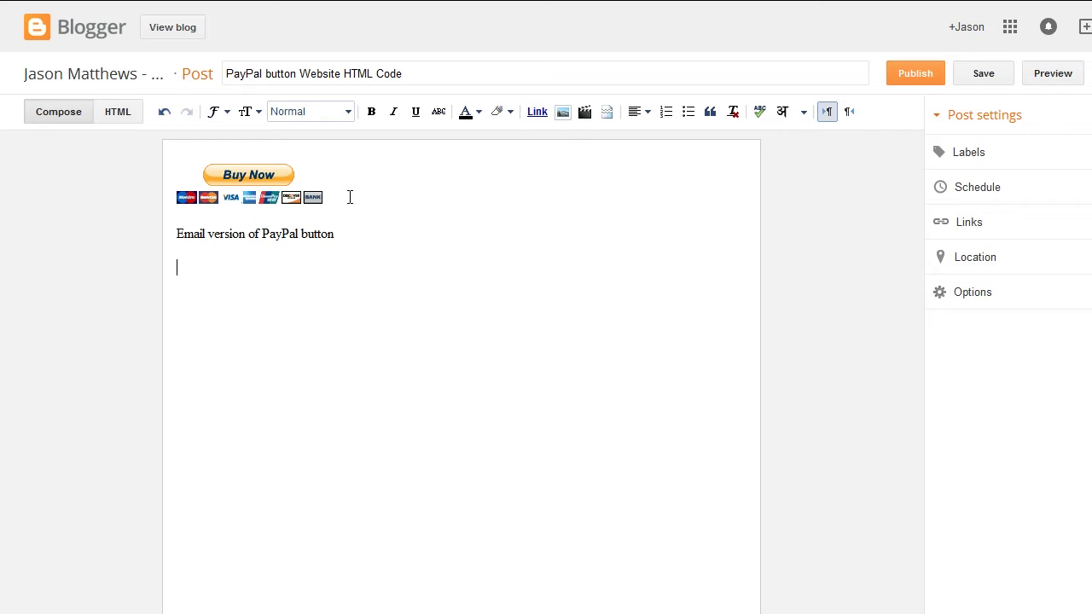
# - Upload PayPal.gif into the post below the new text line and select the inserted logo image
pyautogui.click(563, 111)
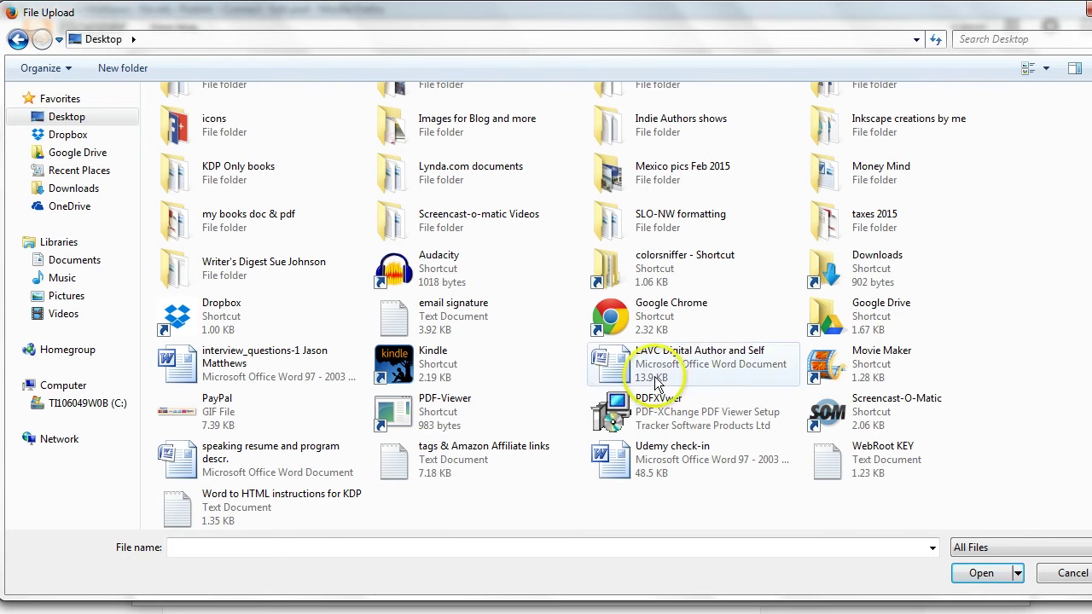
pyautogui.click(195, 422)
pyautogui.doubleClick(195, 422)
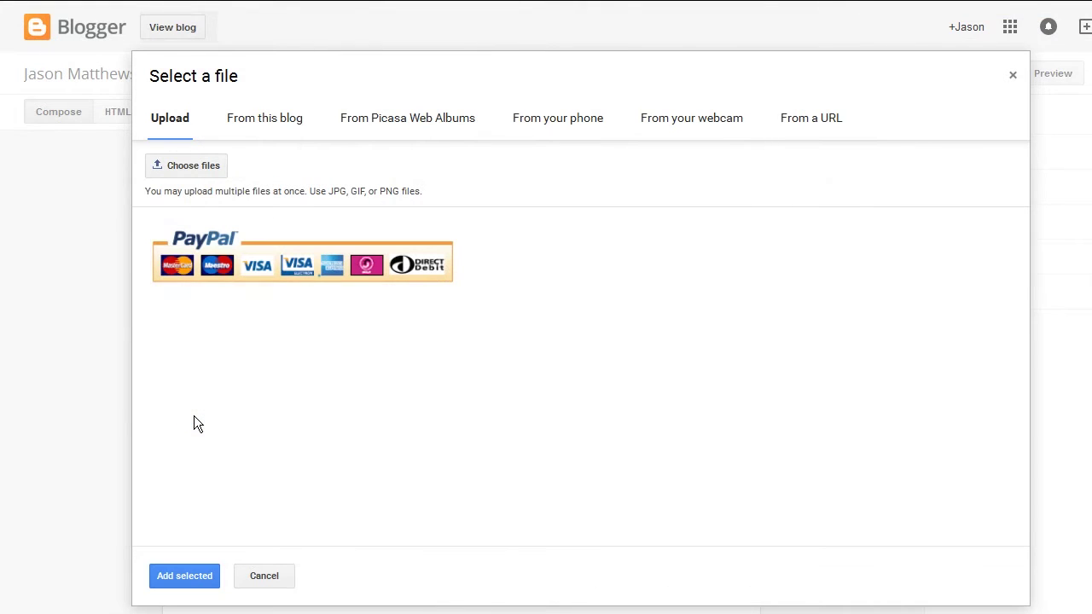
pyautogui.click(187, 575)
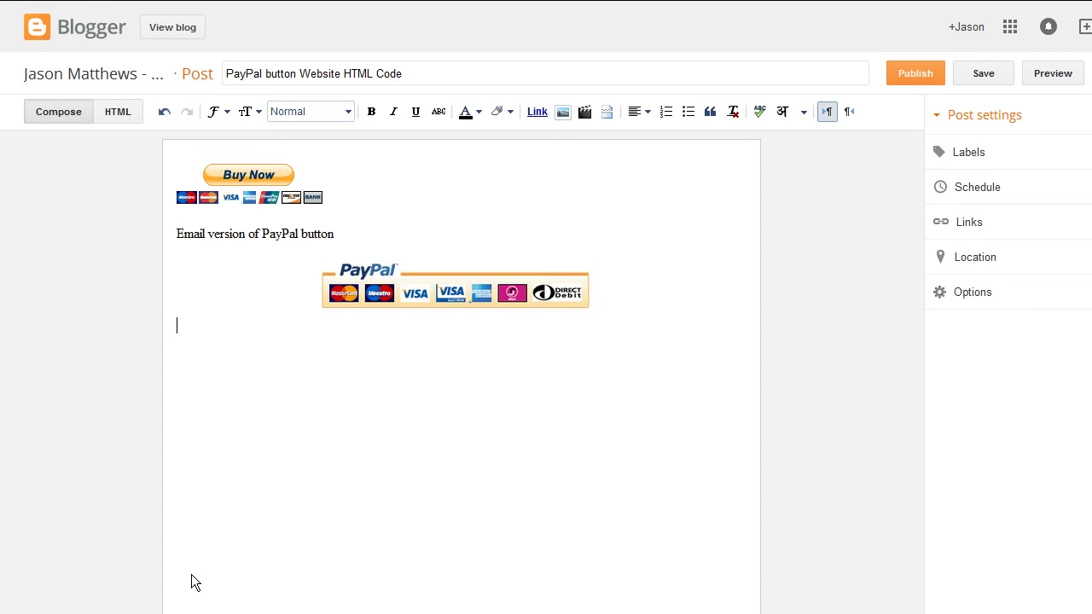
pyautogui.click(441, 285)
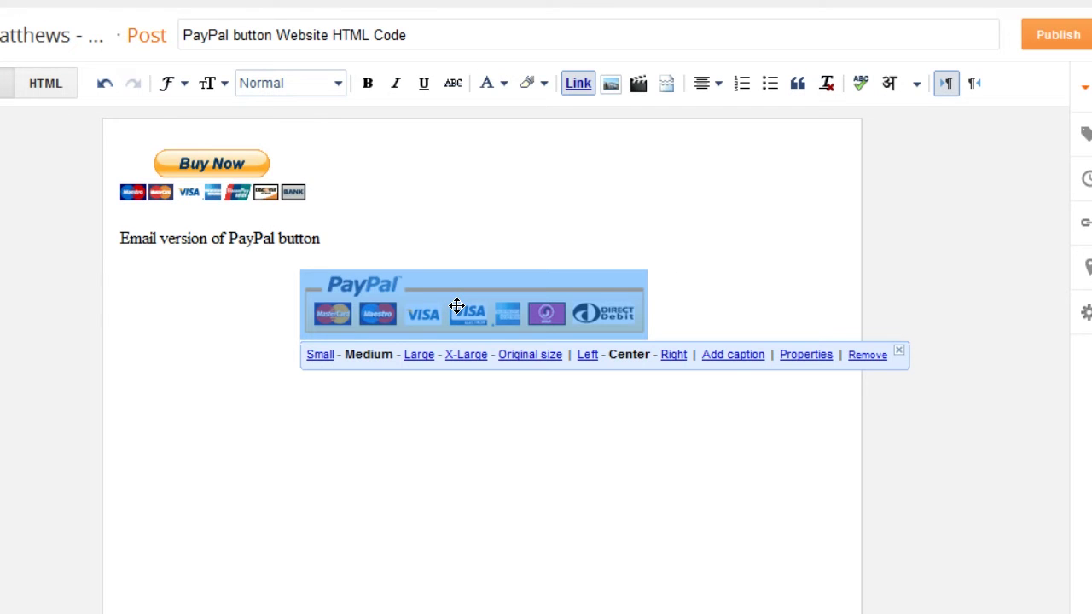
# - Link the PayPal logo image to the pasted PayPal button email-link URL
pyautogui.click(578, 83)
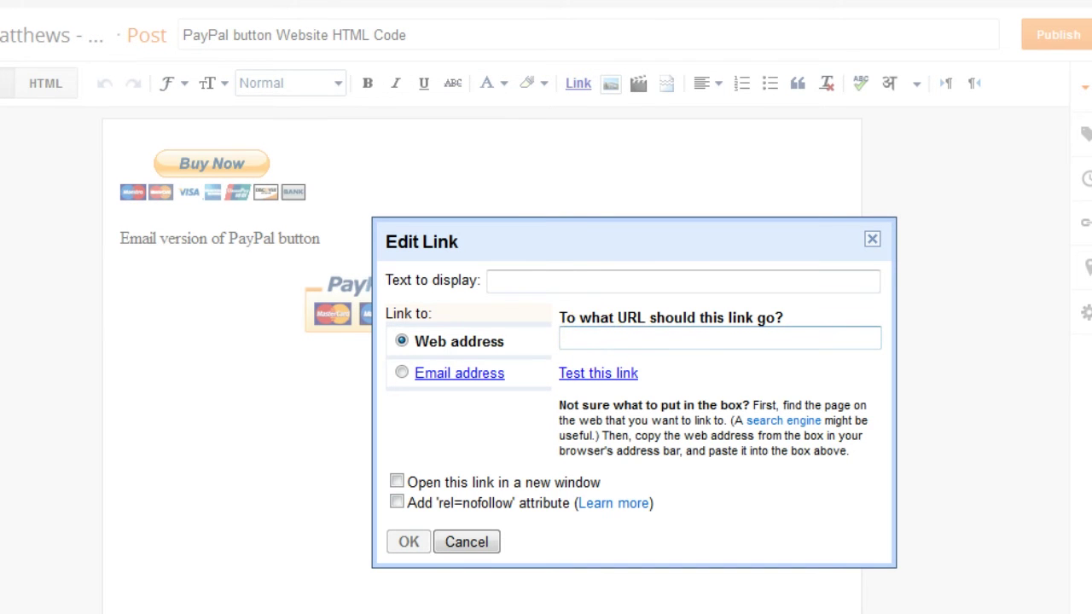
pyautogui.write('https://www.paypal.com/cgi-bin/webscr?cmd=_s-xclick&hosted_button_id=ZCE2TUZ4B272G')
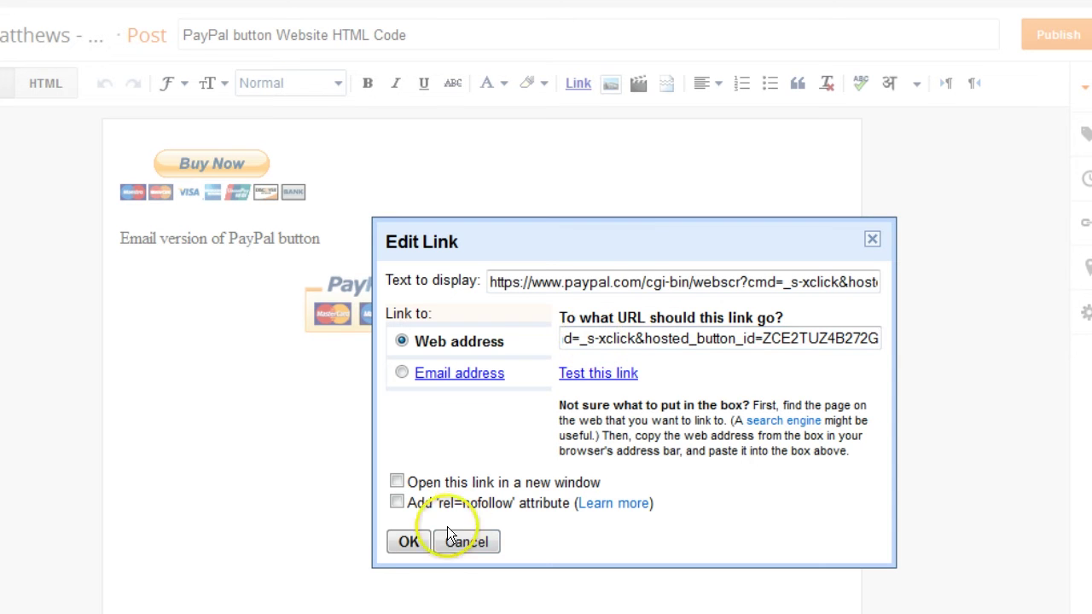
pyautogui.click(409, 543)
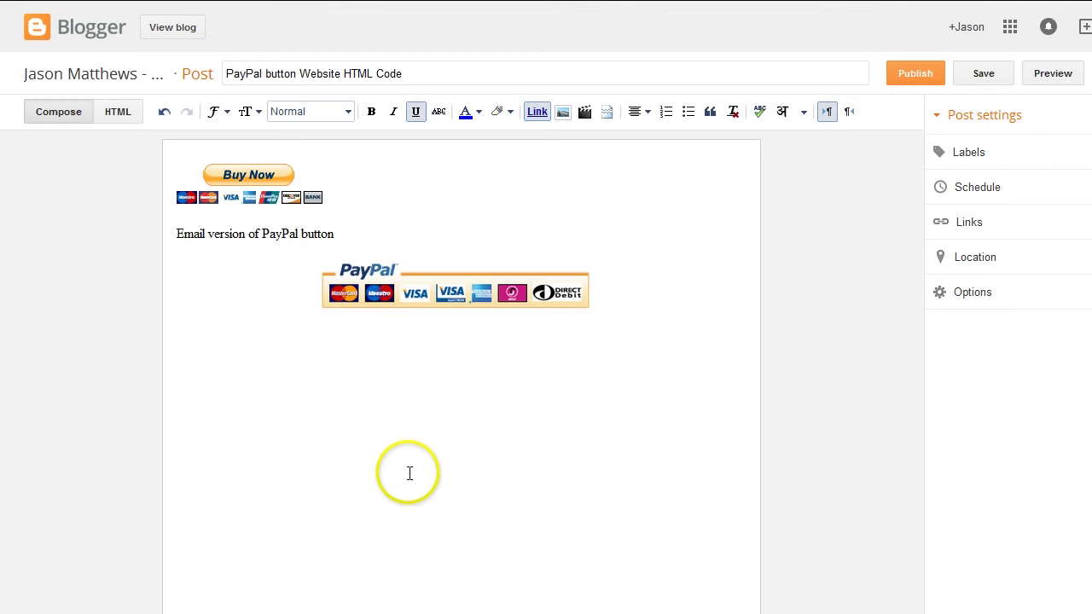